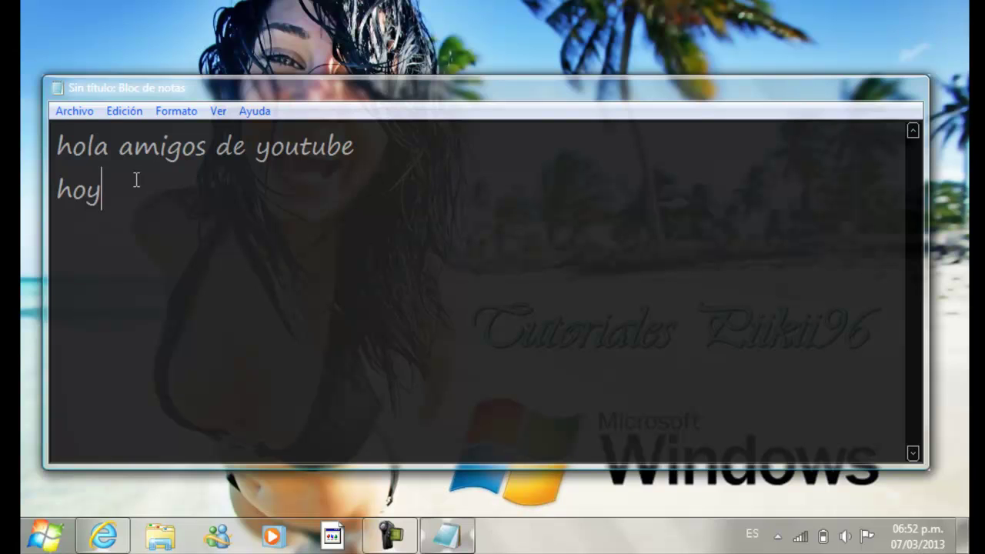
- Complete the note's second line so it reads "hoy les enseñare a como quitar la publicidad de internet"
type("les ense")
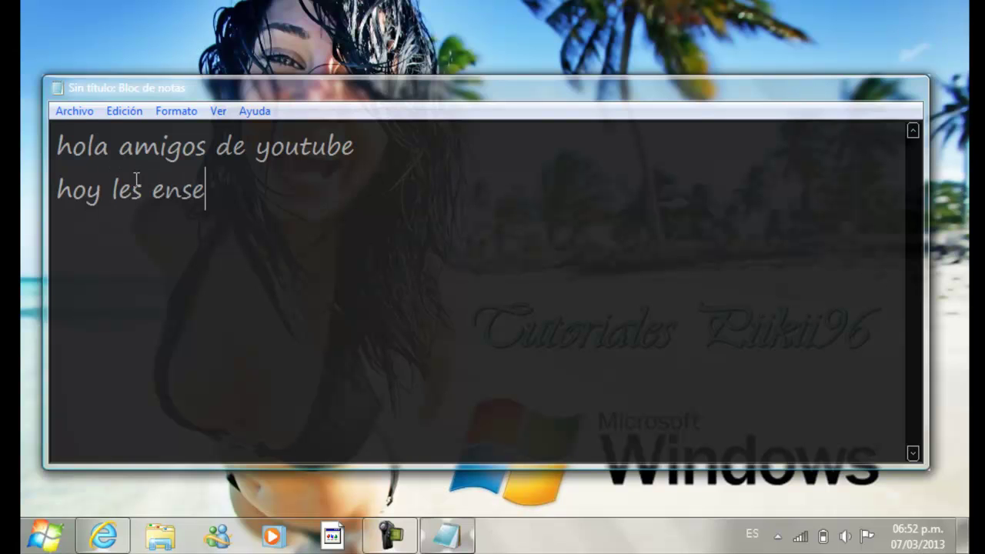
type("ñare a c")
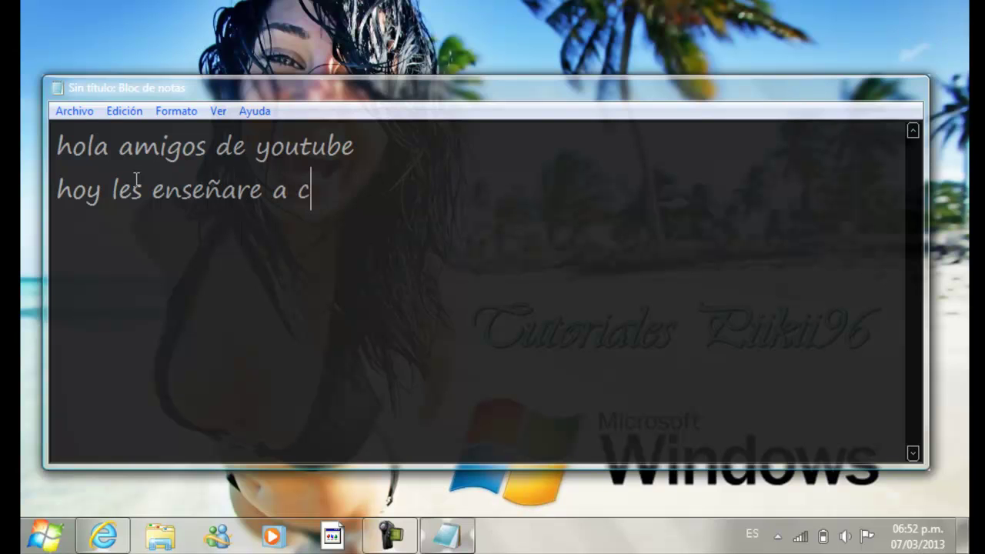
type("omo qui")
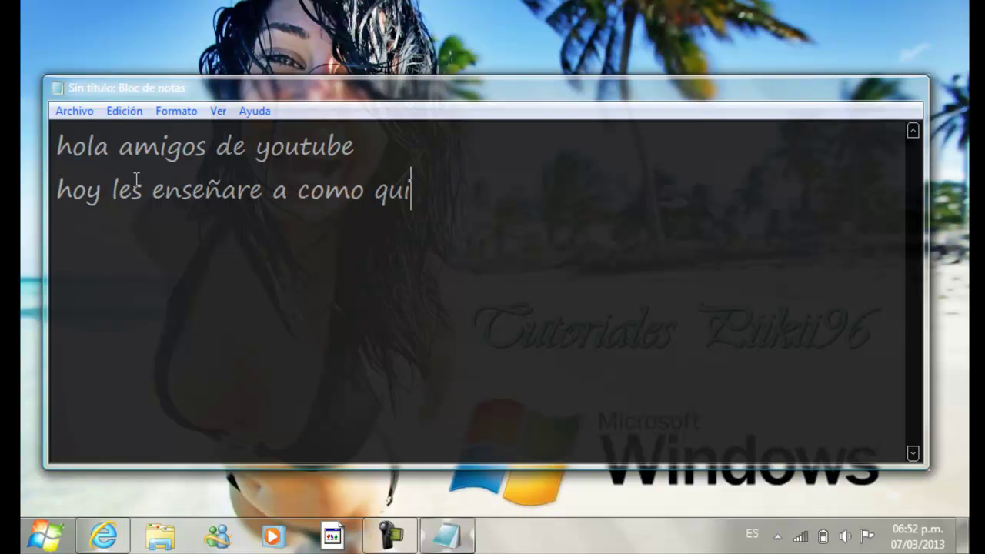
type("tar la pu")
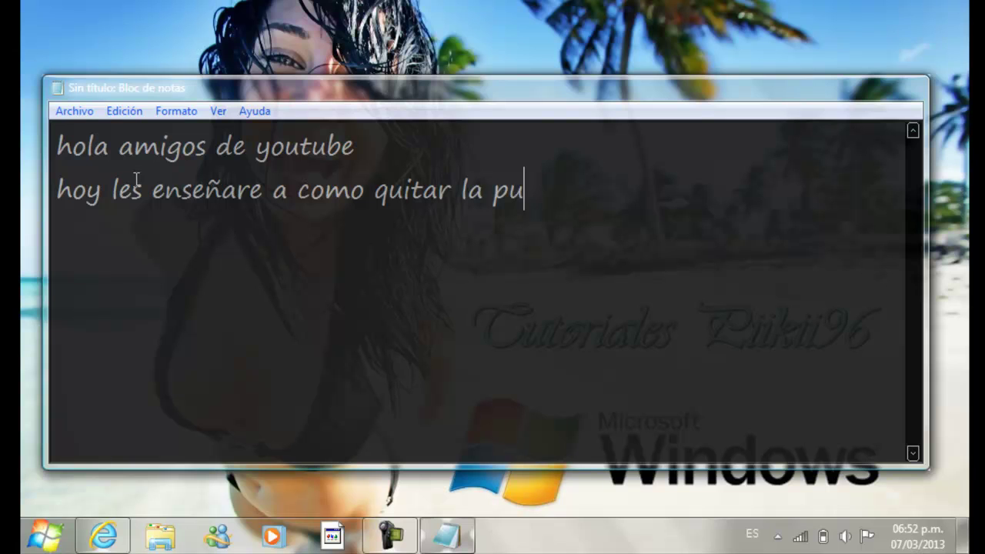
type("blicidad de ")
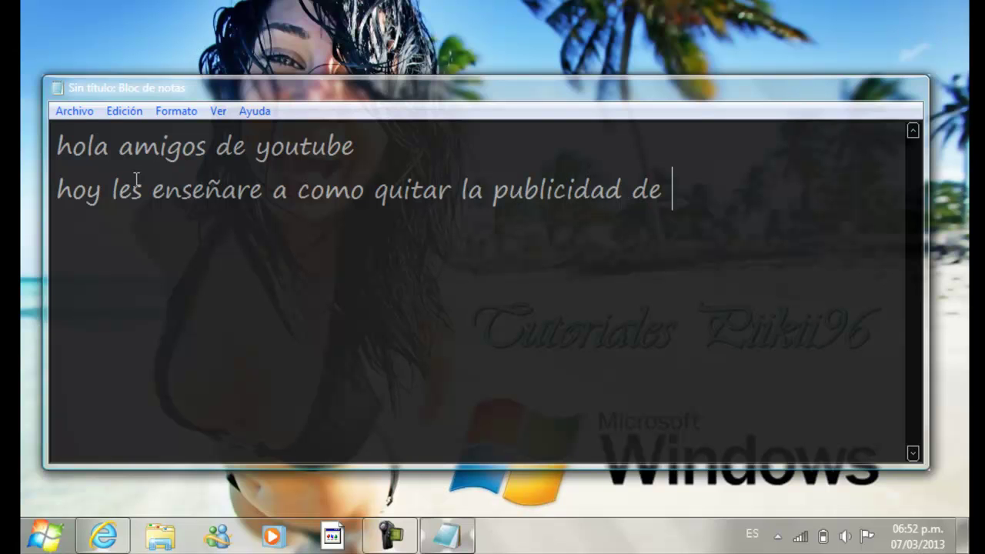
type("internet")
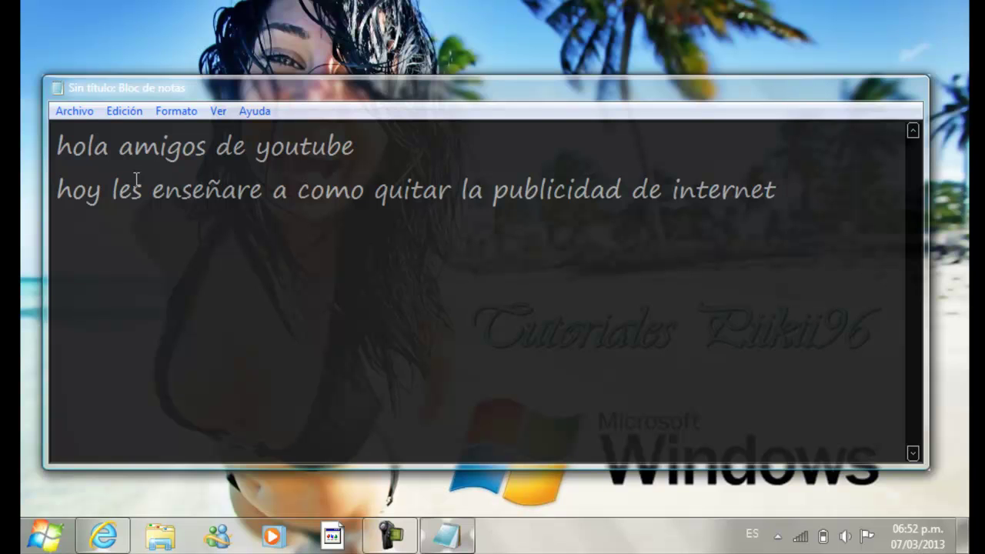
- Add a third line to the note reading "bueno para eso se van al link de la descripcion"
key("Return")
type("bueno ")
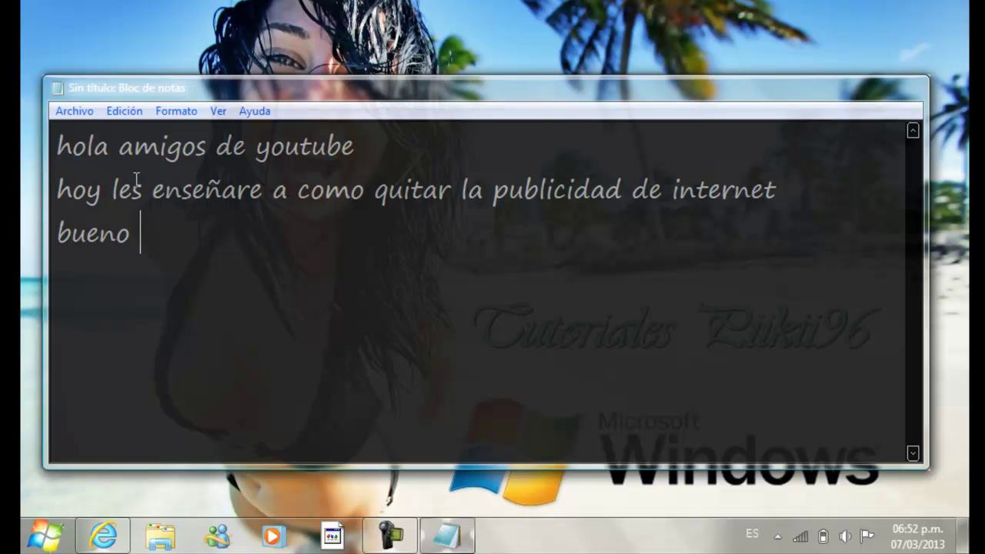
type("pa")
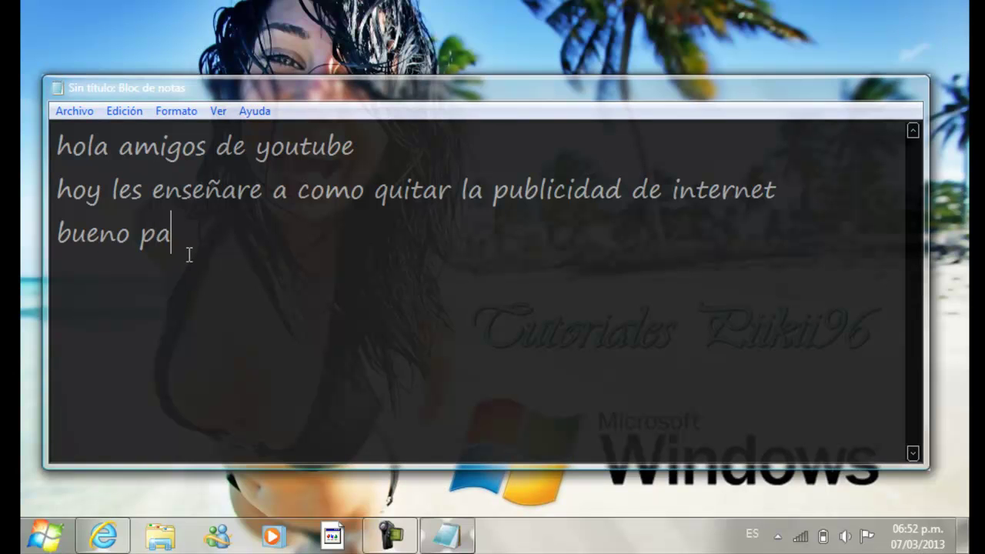
type("ra eso ")
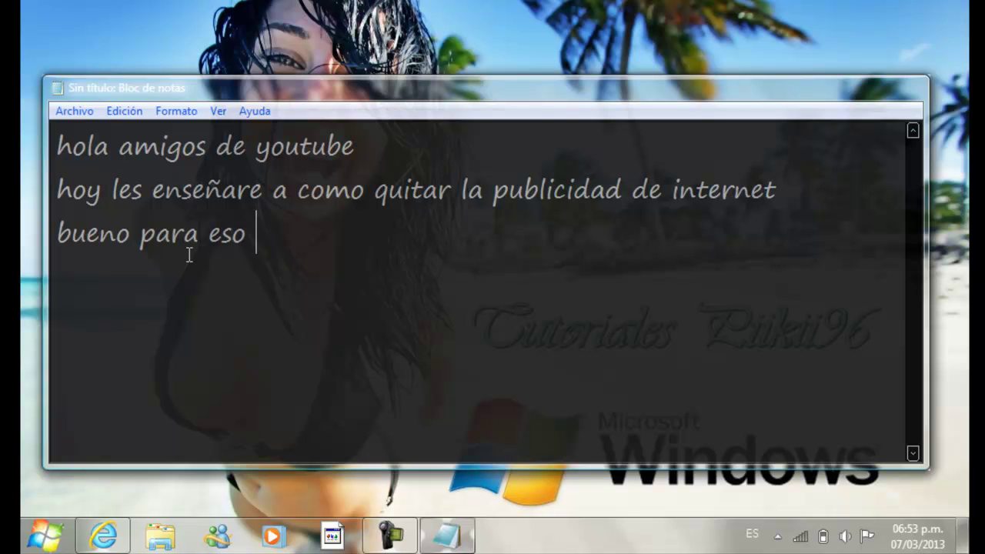
type("se van a")
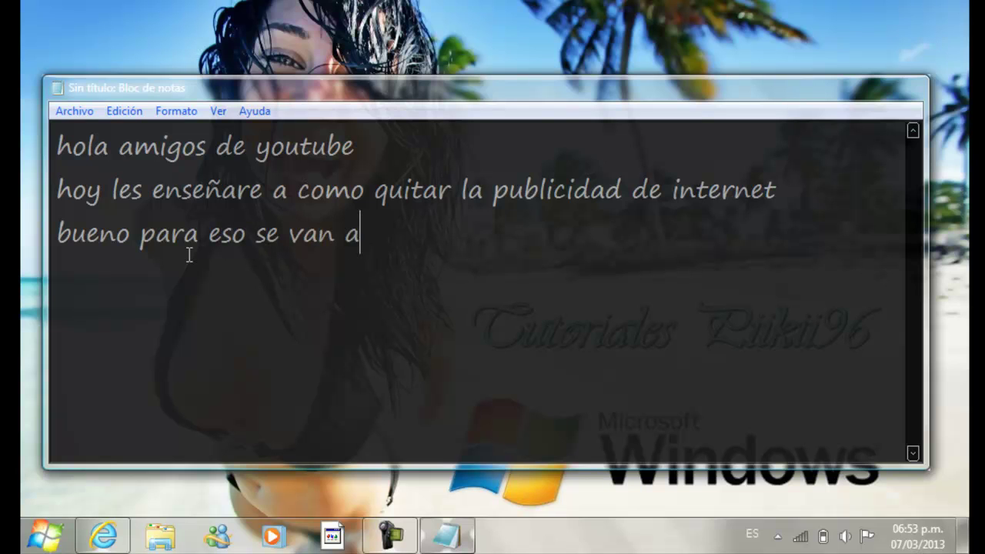
type("l link de la ")
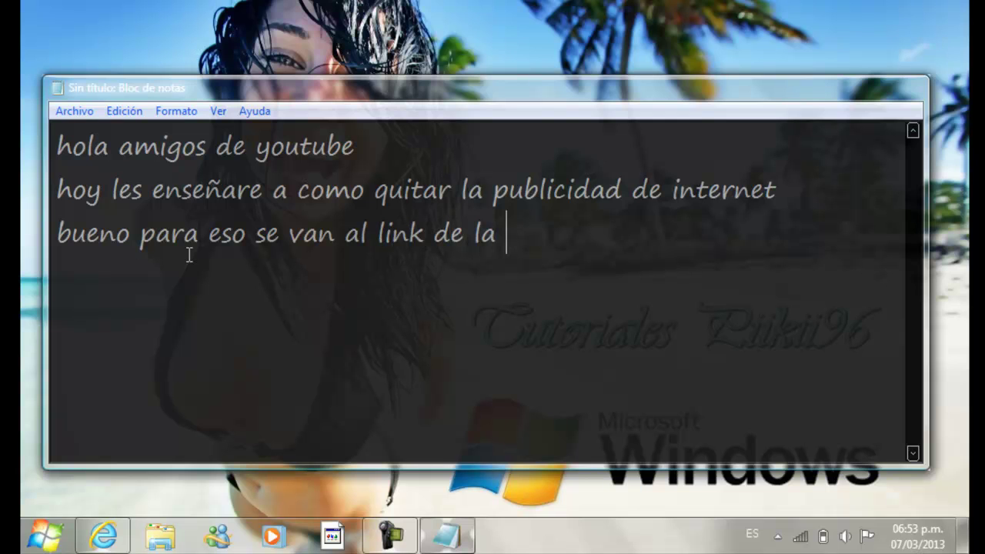
type("descripcion")
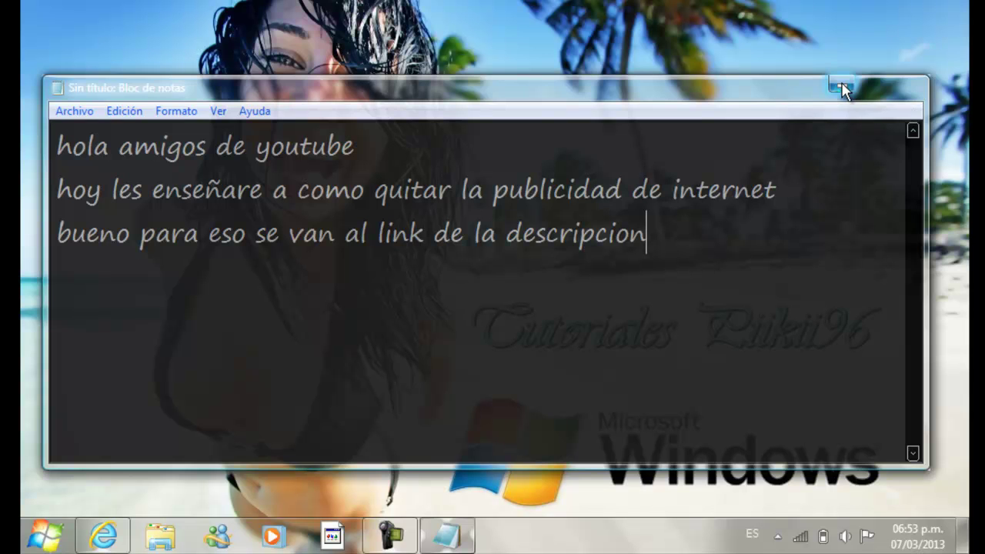
- Switch to Internet Explorer to view the MediaFire download page for publicidad.zip, and minimize the browser again
left_click(841, 83)
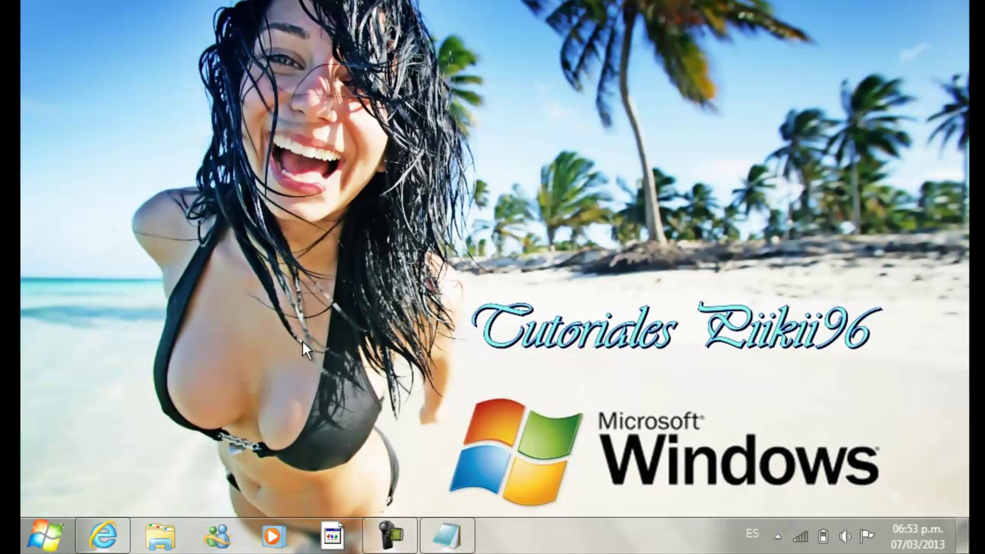
left_click(104, 533)
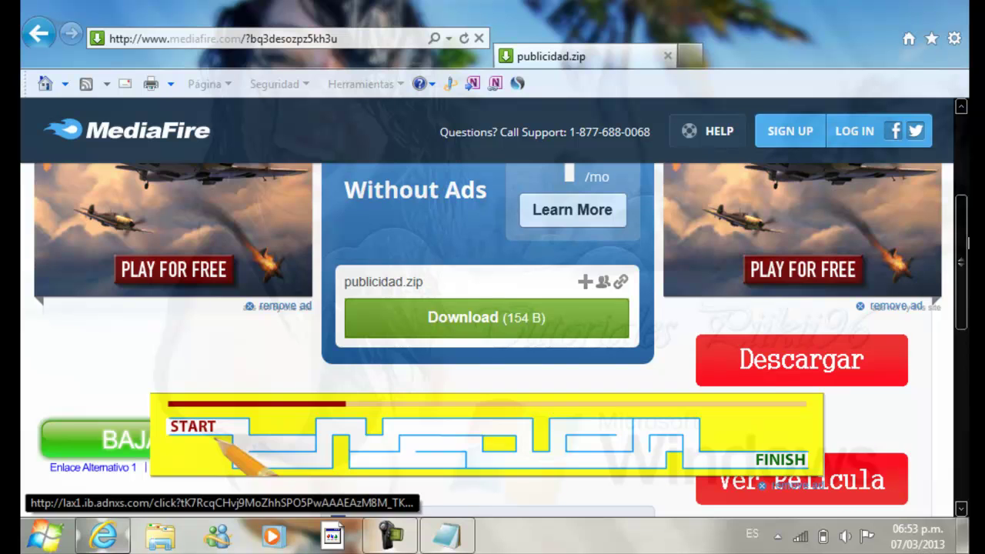
left_click_drag(962, 213, 966, 171)
scroll(537, 419, "down", 3)
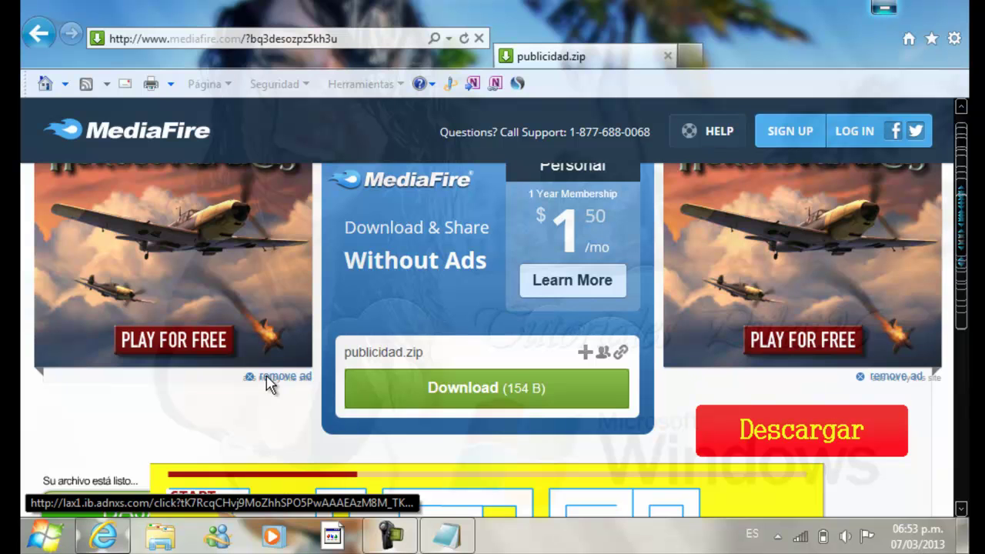
left_click(883, 8)
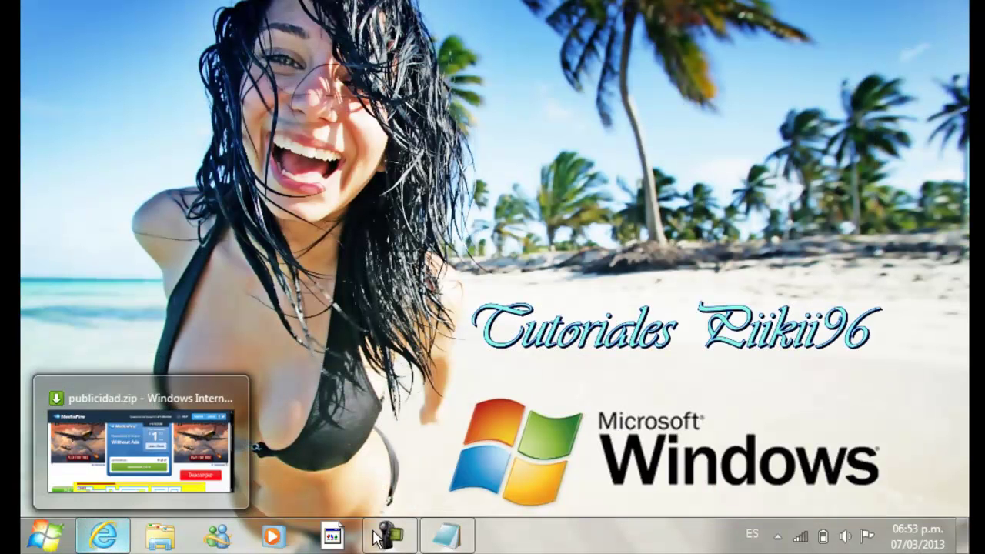
- Return to Notepad and continue the third line with "y se descargan el archivo una vez descargado solo le dan extraer aqui"
left_click(446, 542)
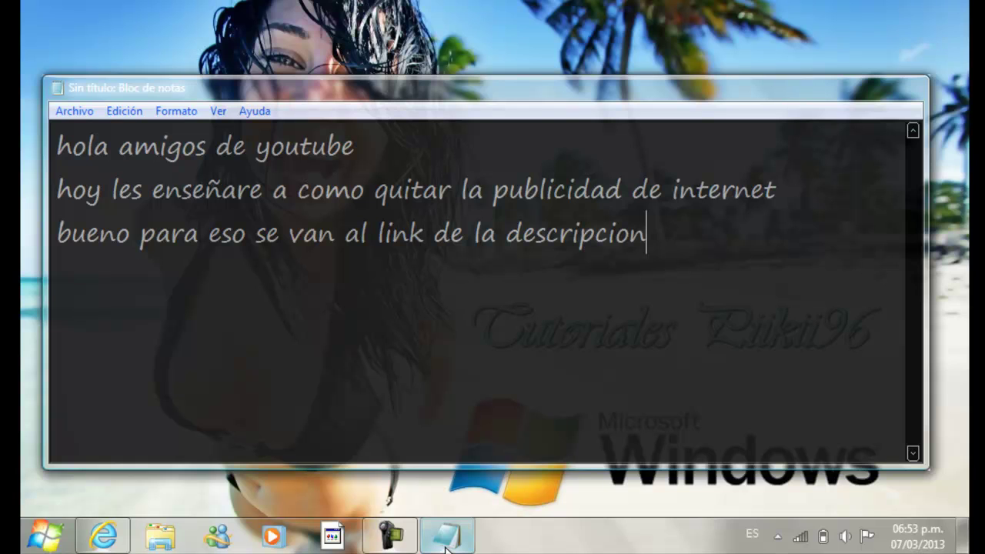
type("y se descar")
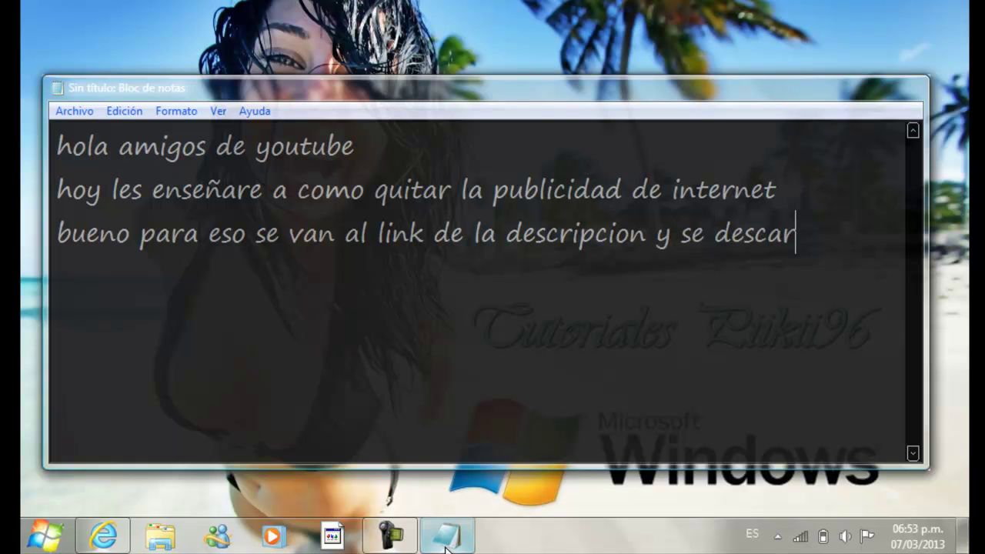
type("gan el arch")
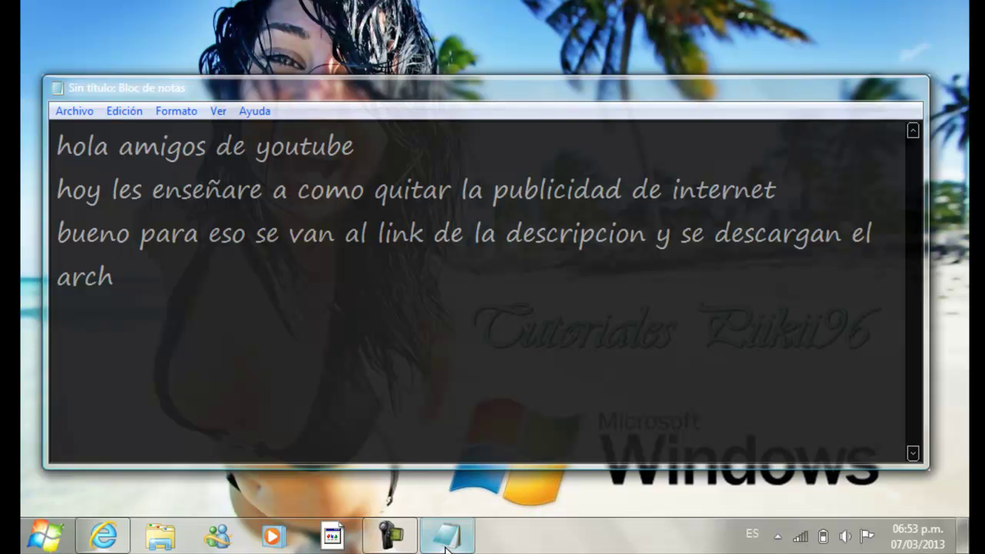
type("ivo un")
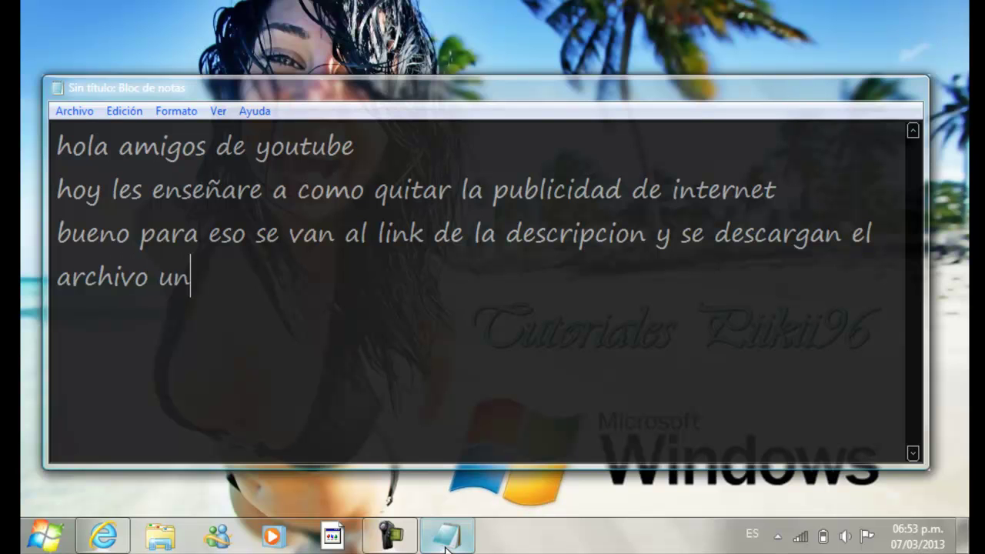
type("a vez descar")
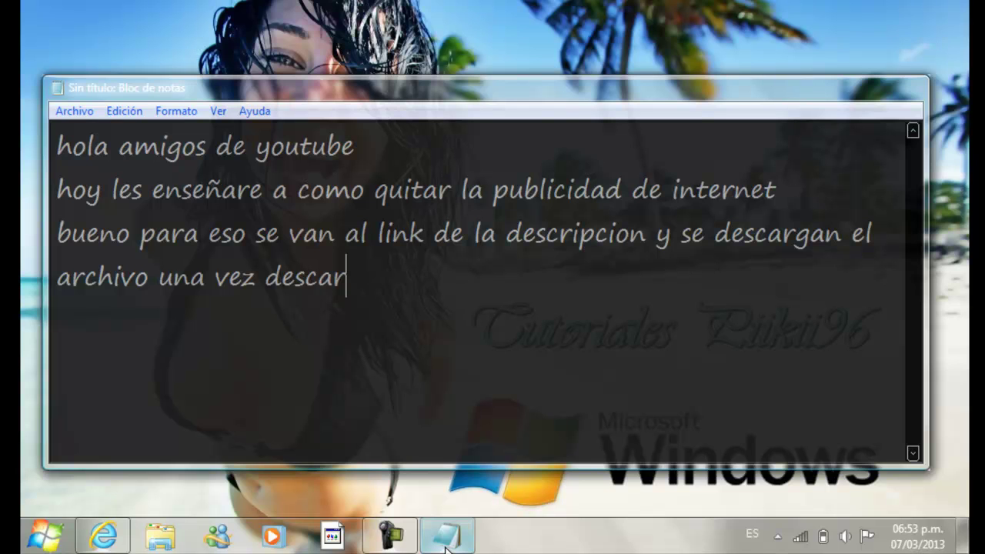
type("gado s")
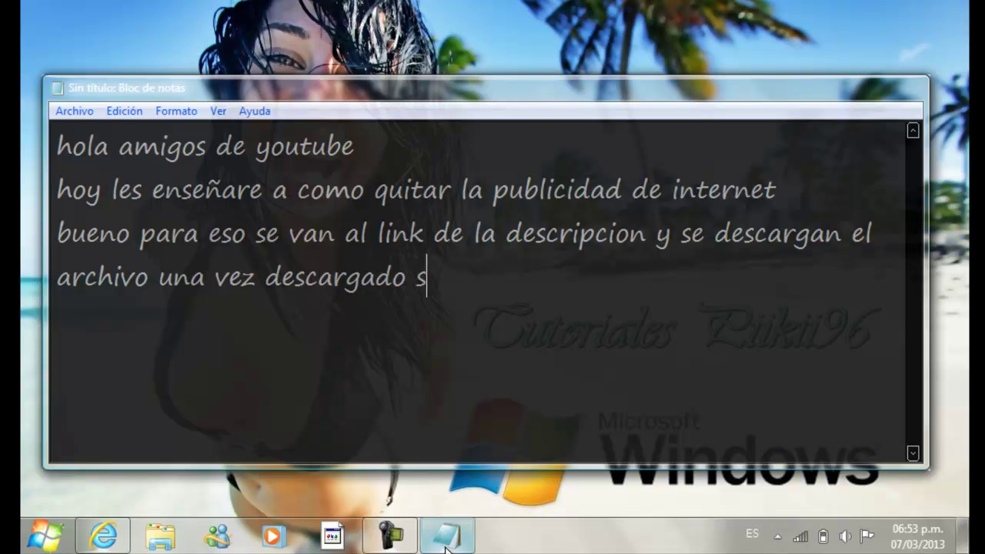
type("olo le d")
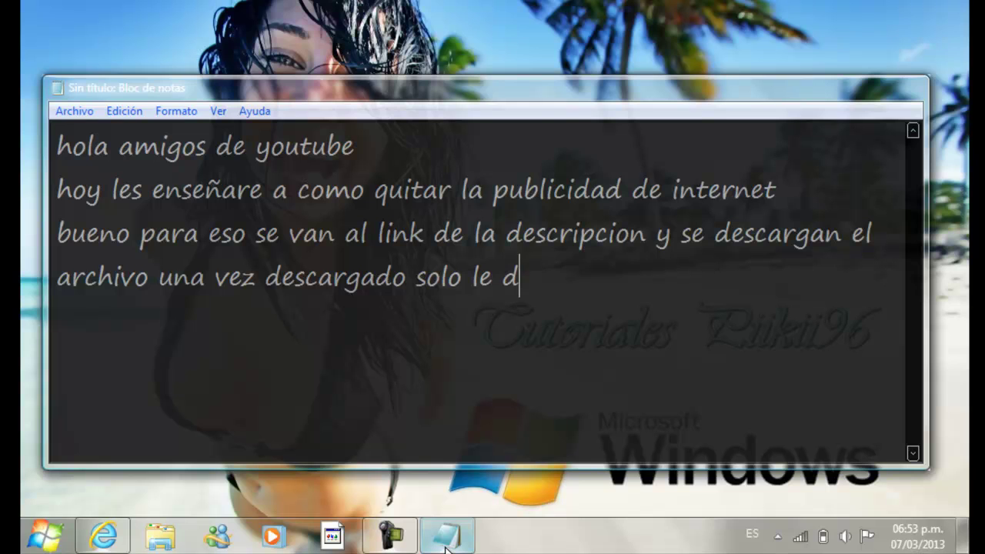
type("an extr")
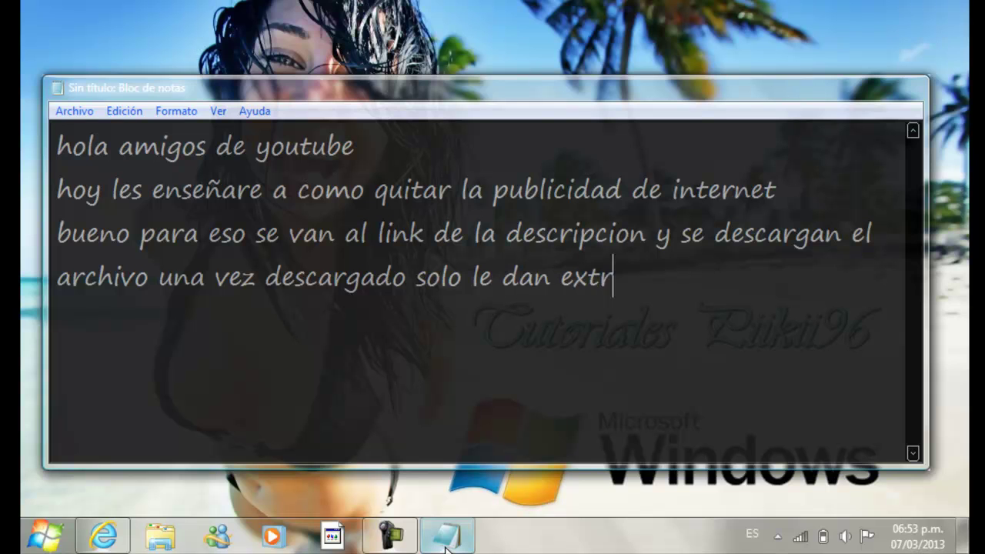
type("aer aq")
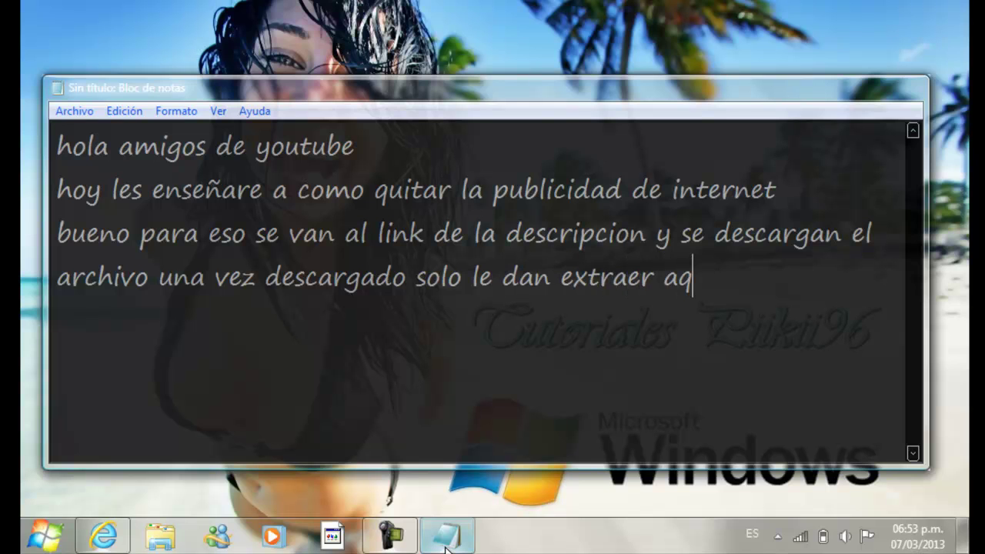
type("ui")
- Show the desktop icons and extract the publicidad archive directly onto the desktop
left_click(839, 85)
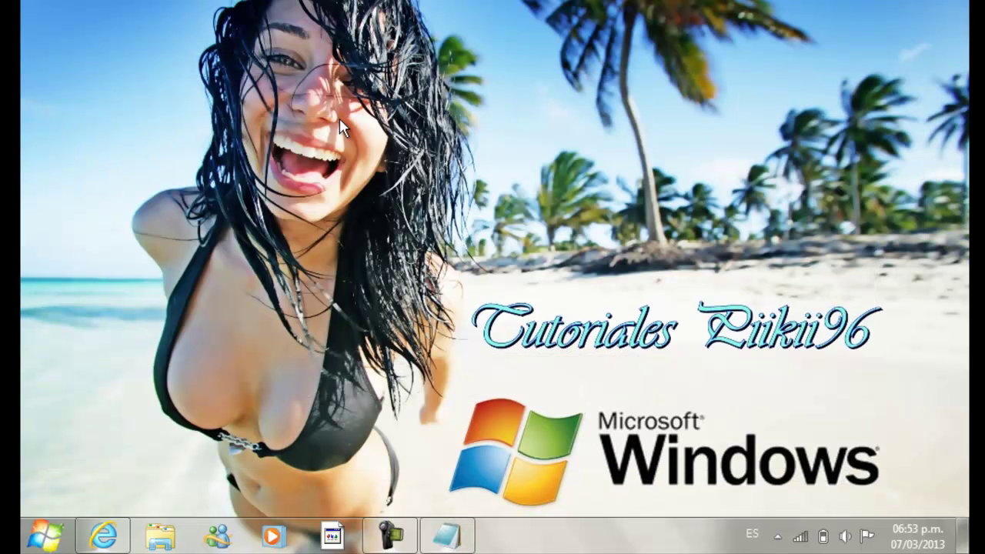
right_click(276, 122)
mouse_move(318, 135)
left_click(654, 236)
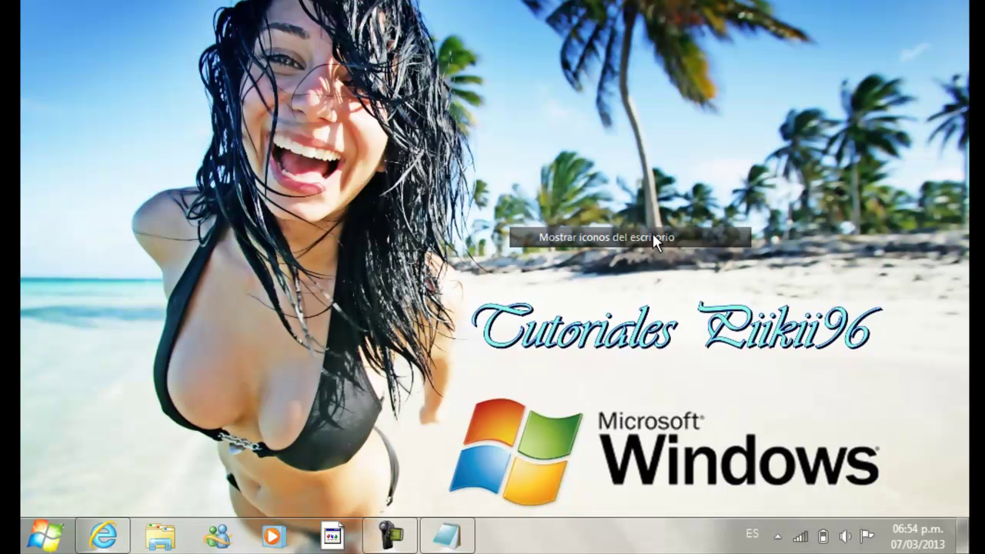
right_click(88, 178)
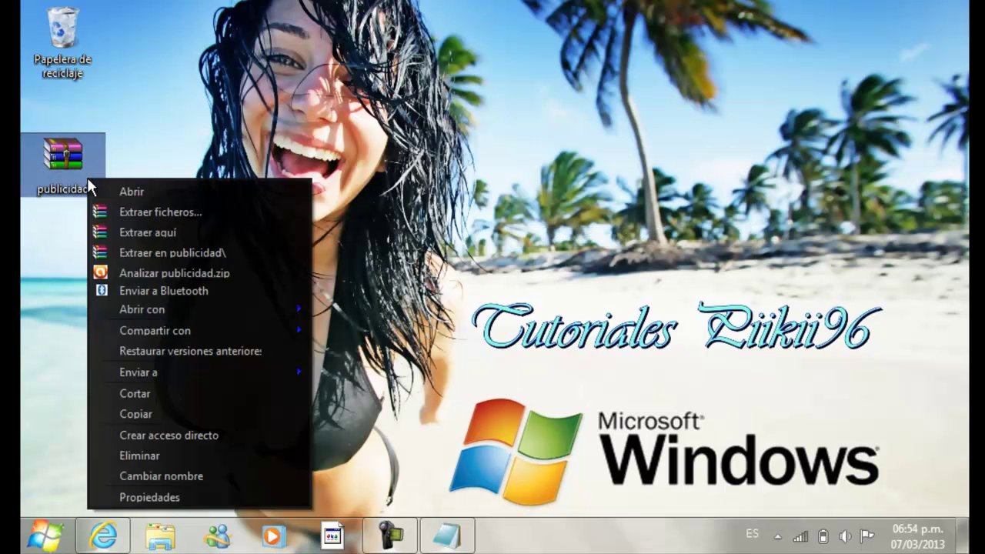
left_click(150, 225)
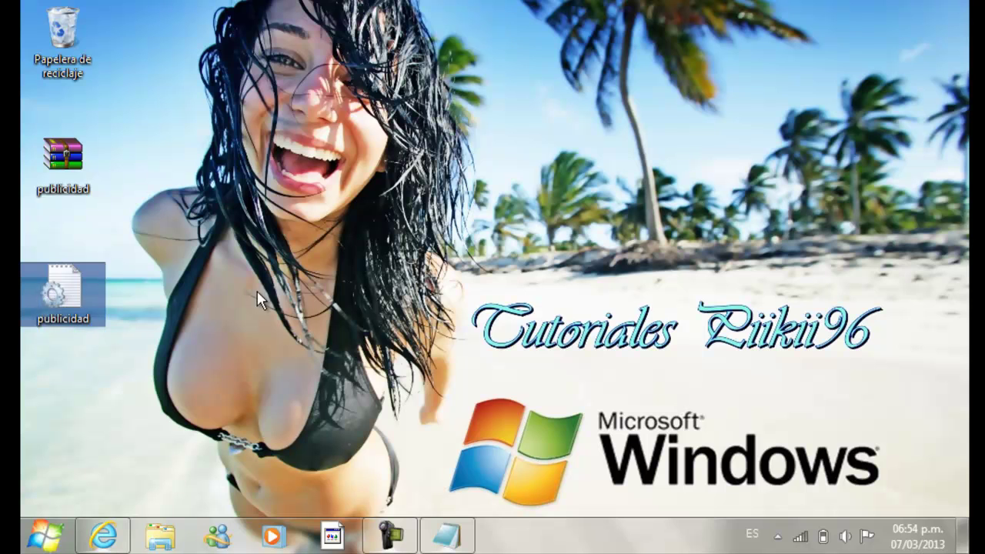
- Return to Notepad and start a new line in the note reading "aora solo abren el internet explorer"
left_click(449, 536)
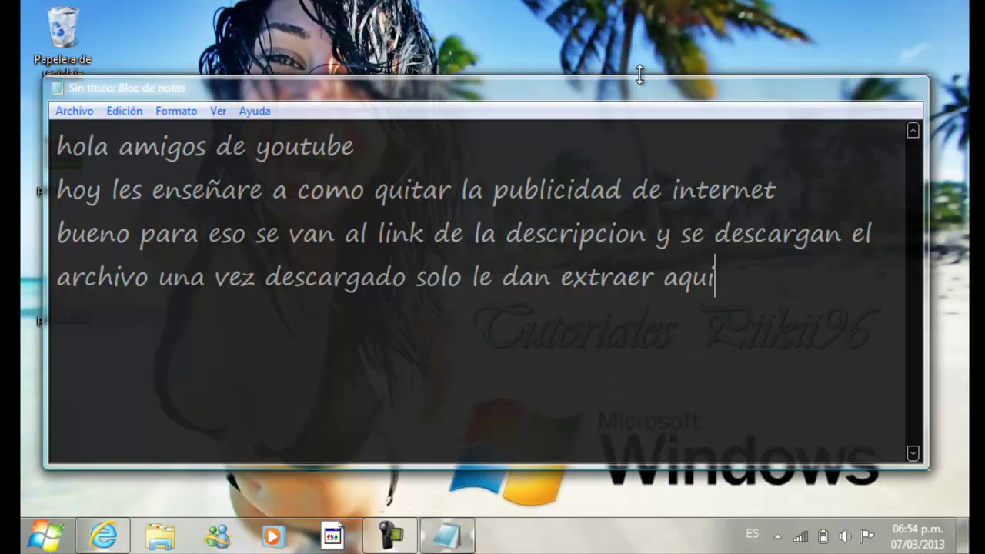
mouse_move(649, 95)
left_mouse_down()
mouse_move(692, 94)
mouse_move(669, 94)
left_mouse_up()
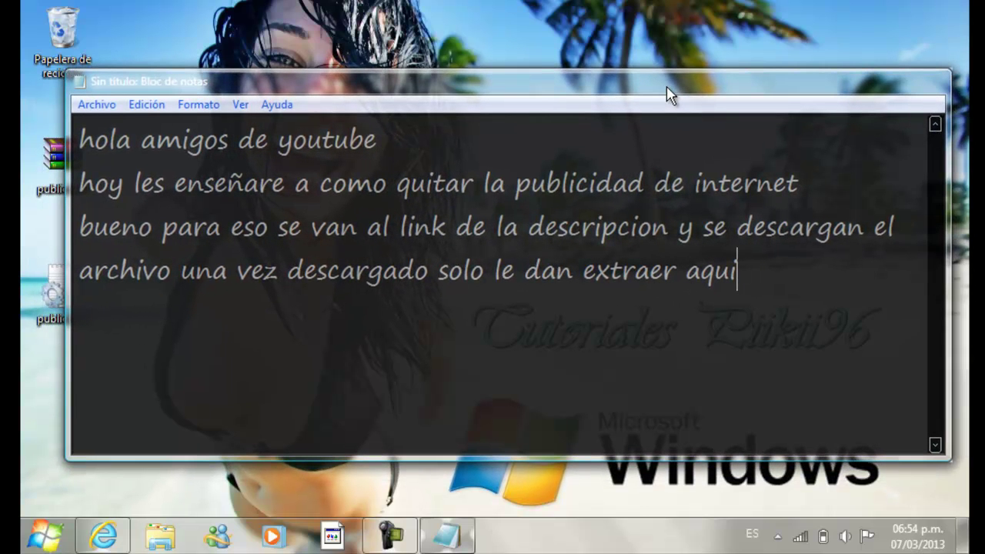
type("aora")
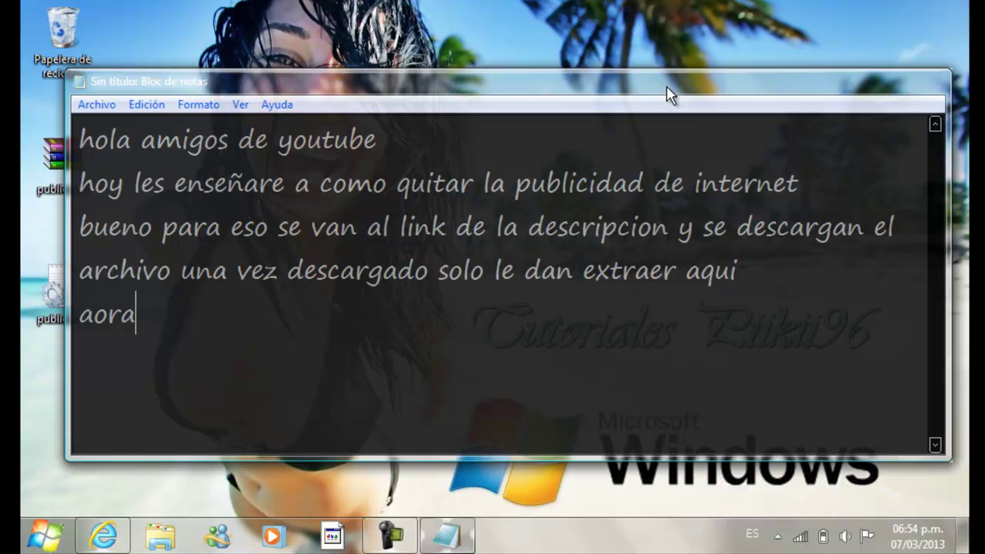
type(" solo a")
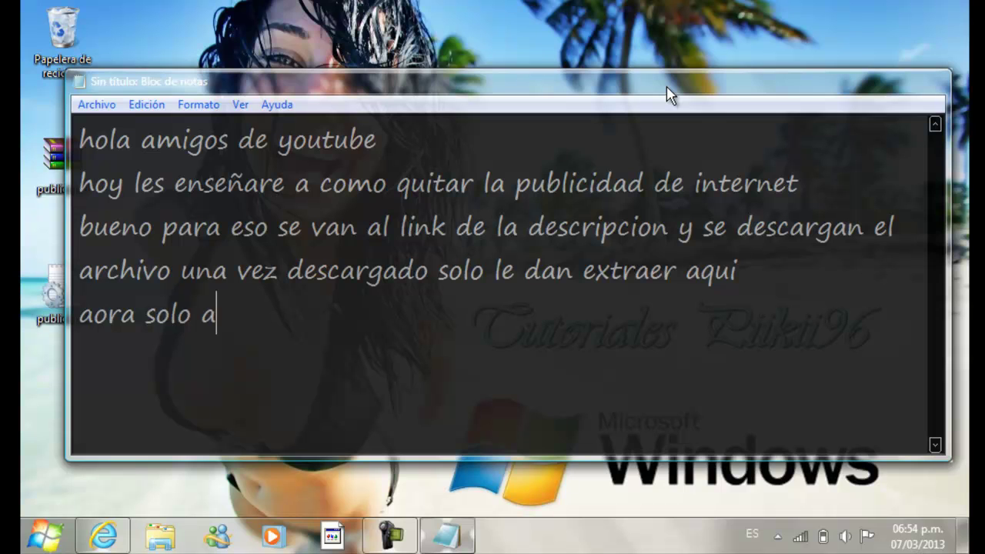
type("bren el")
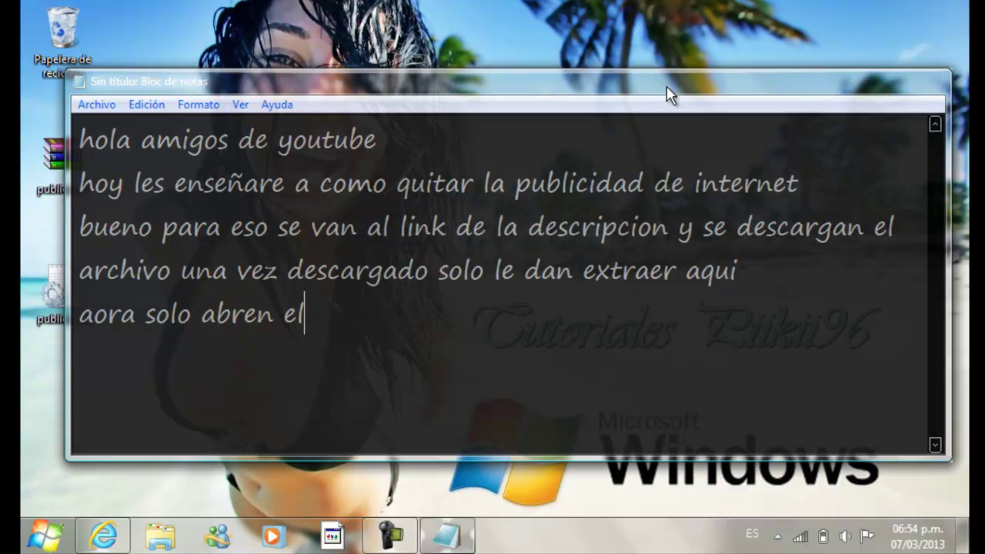
type(" inten")
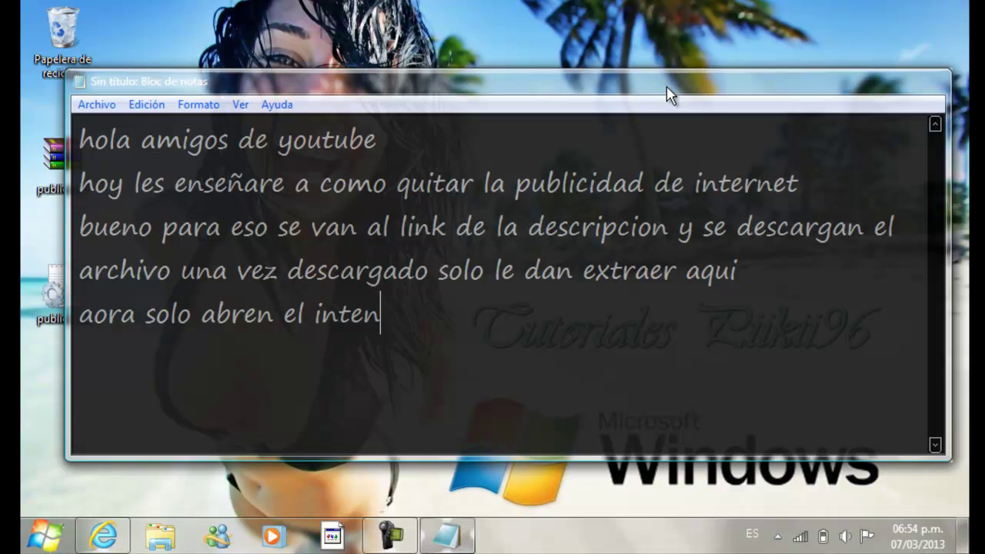
key("BackSpace")
type("rne")
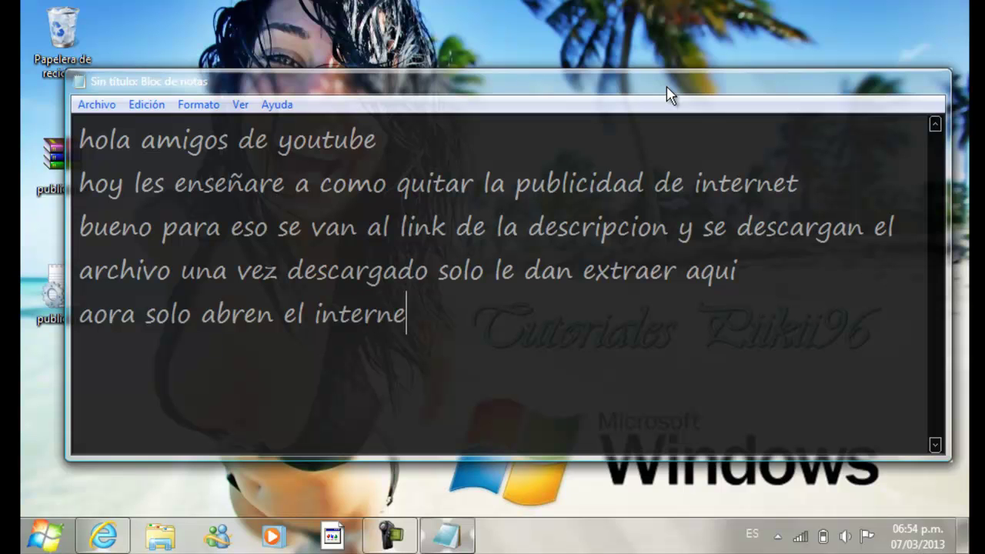
type("t exp")
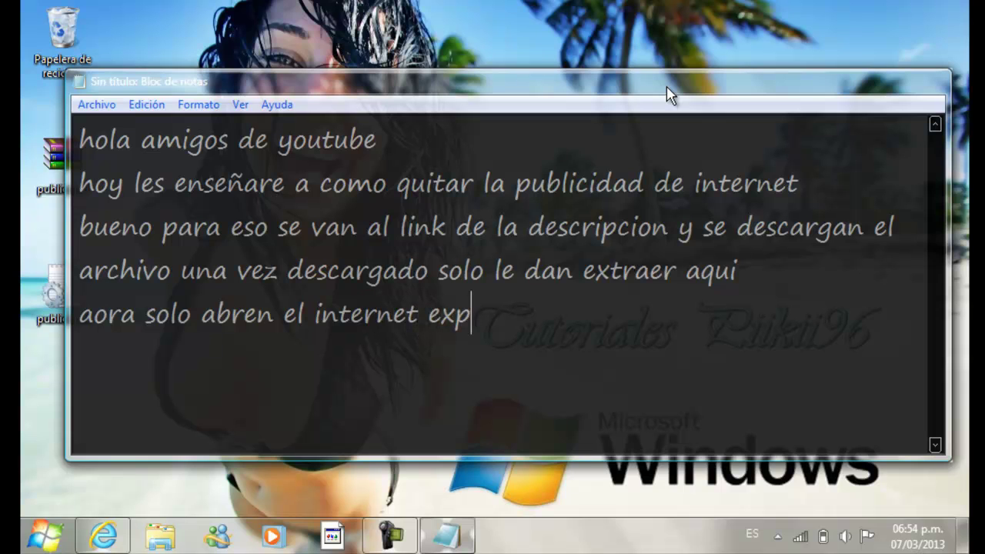
type("lorer ")
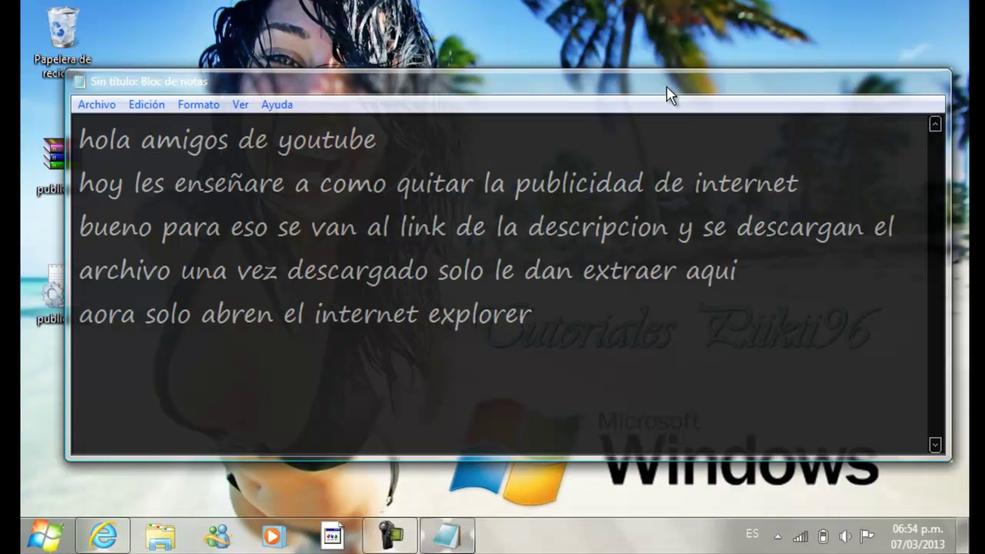
- Continue the note's last line with "y siguen mis pasos XD"
type("y siguen mis pasoa")
key("BackSpace")
type("s")
key("Caps_Lock")
type("XD")
key("Caps_Lock")
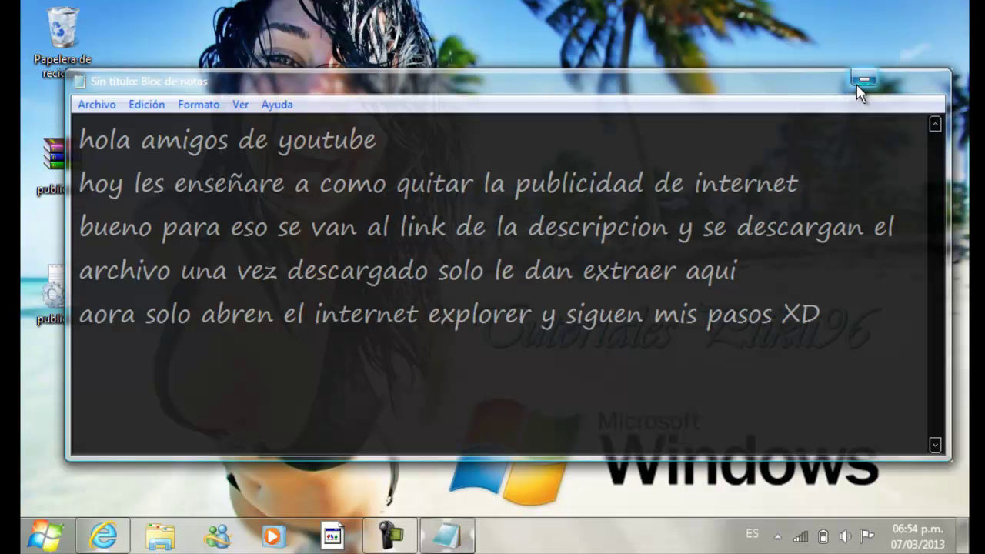
- Minimize Notepad, switch to Internet Explorer and open the Accessibility settings within Internet Options
left_click(857, 84)
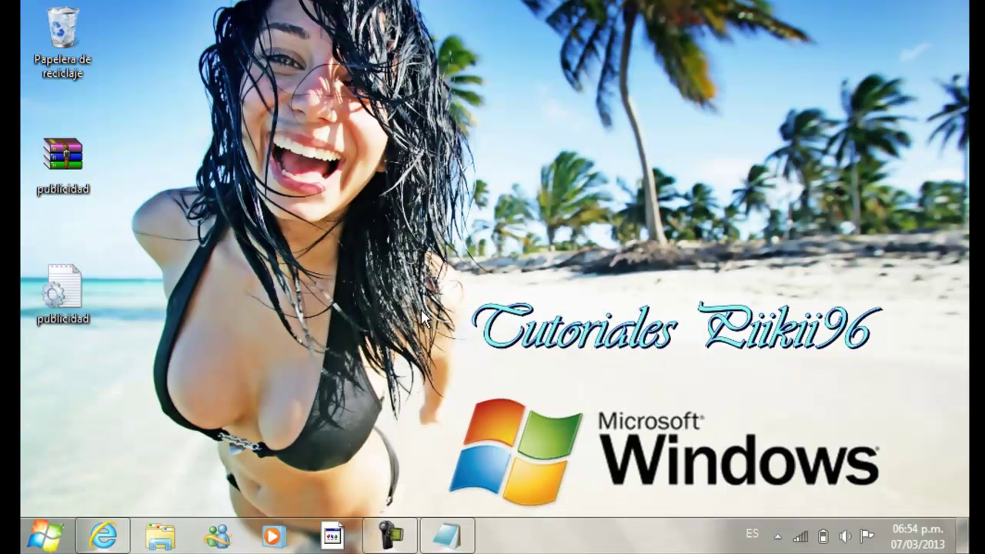
left_click(105, 534)
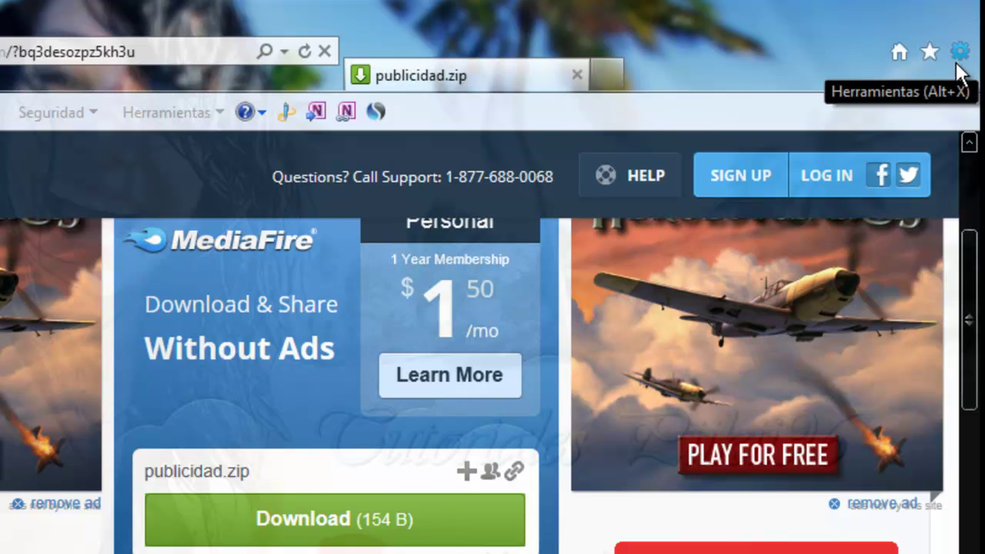
left_click(959, 53)
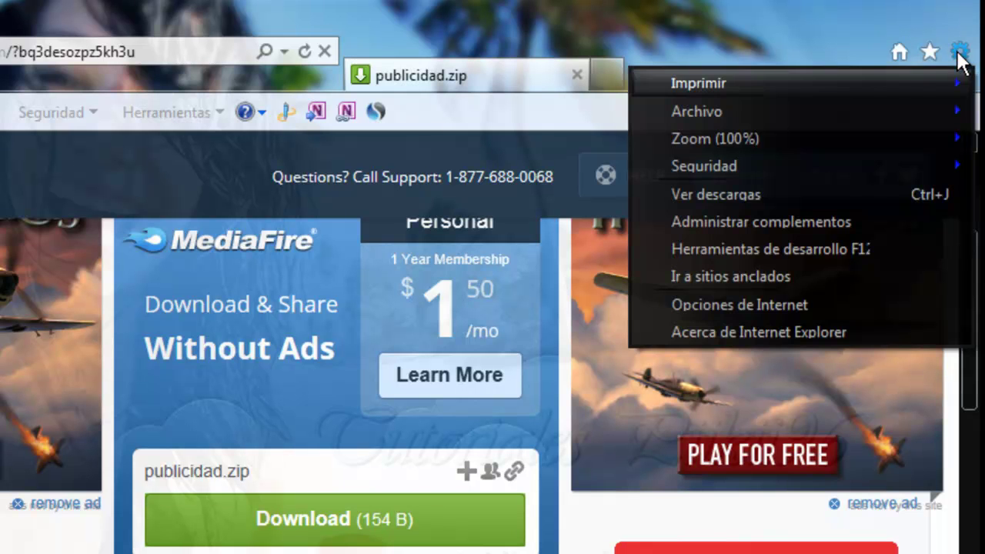
left_click(808, 304)
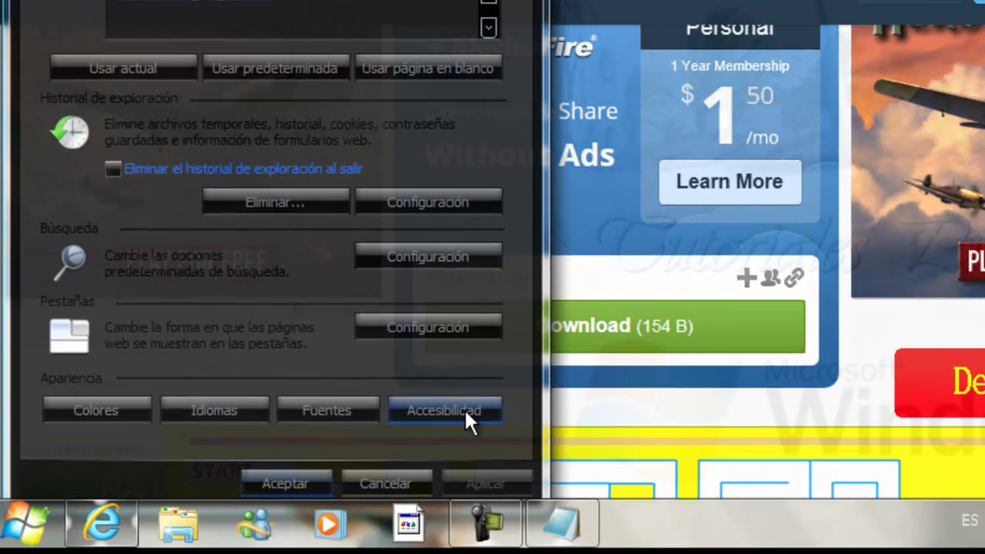
left_click(464, 408)
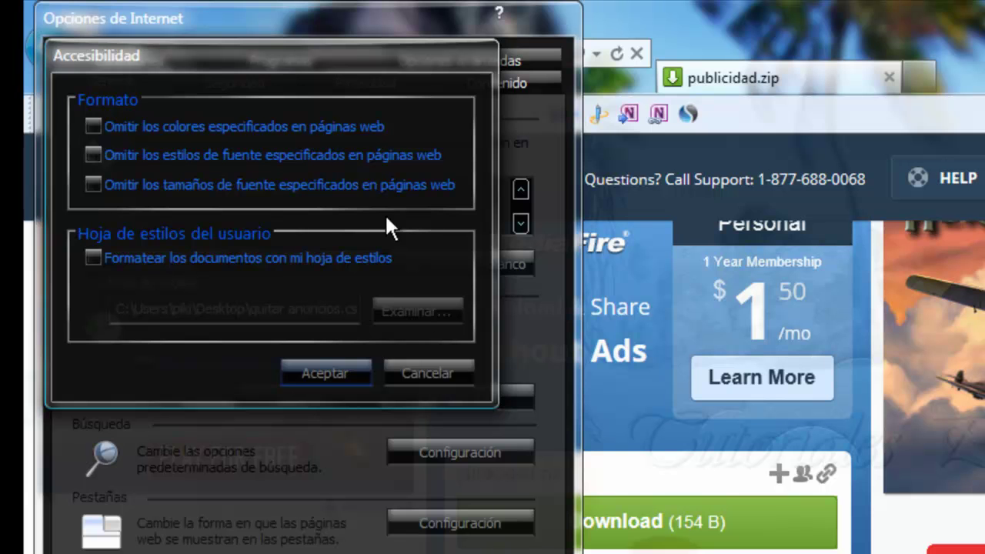
- Enable formatting documents with a user style sheet, choose the publicidad style sheet from the desktop, and accept the settings
left_click(99, 258)
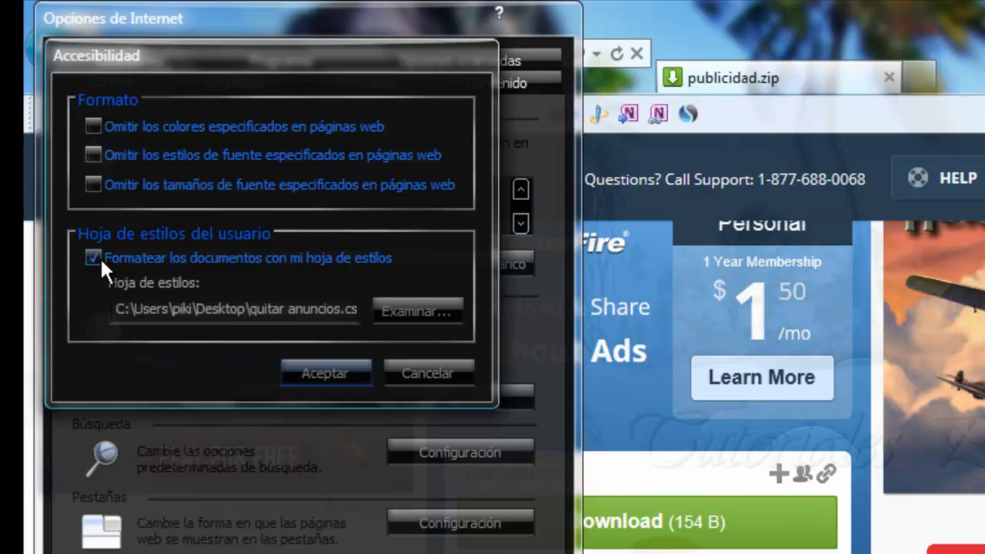
left_click(427, 309)
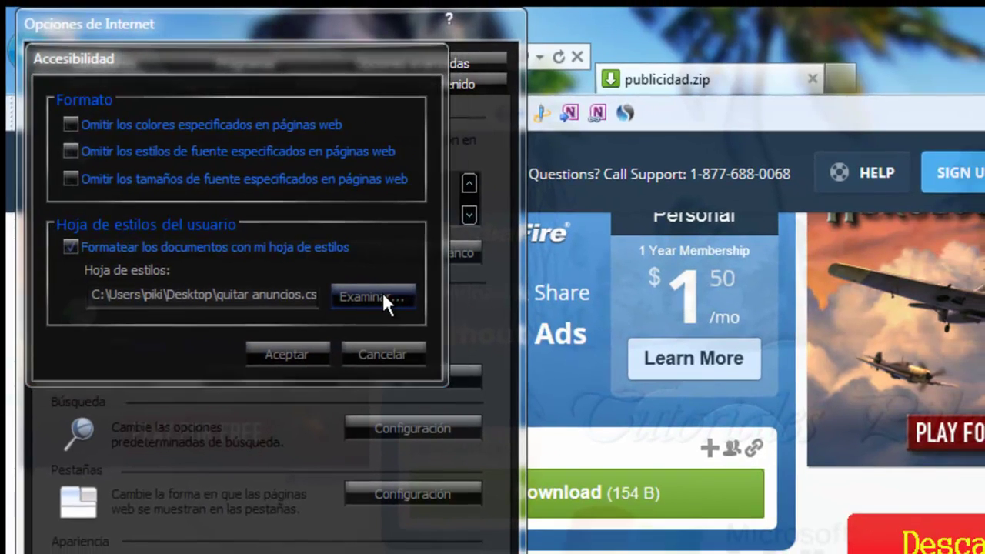
left_click(381, 291)
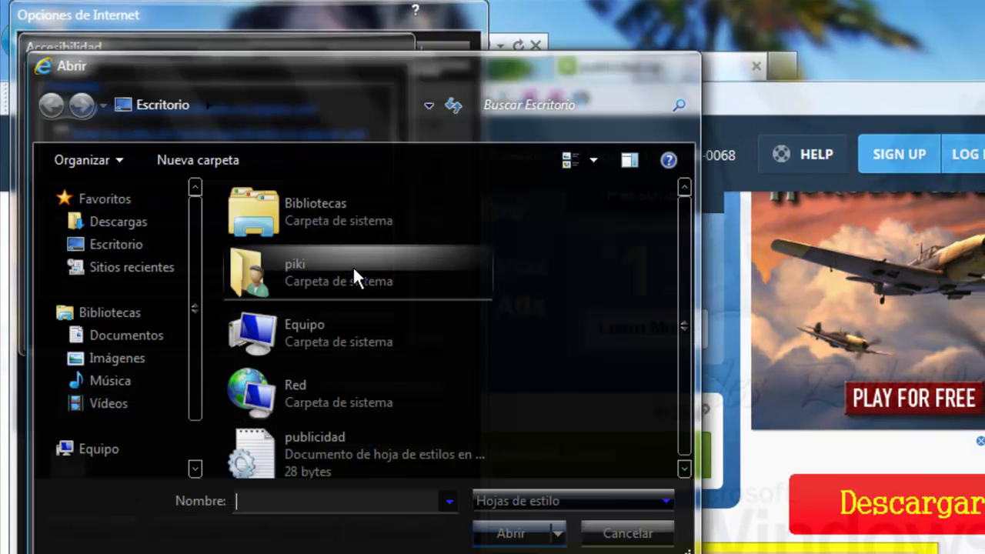
left_click(430, 456)
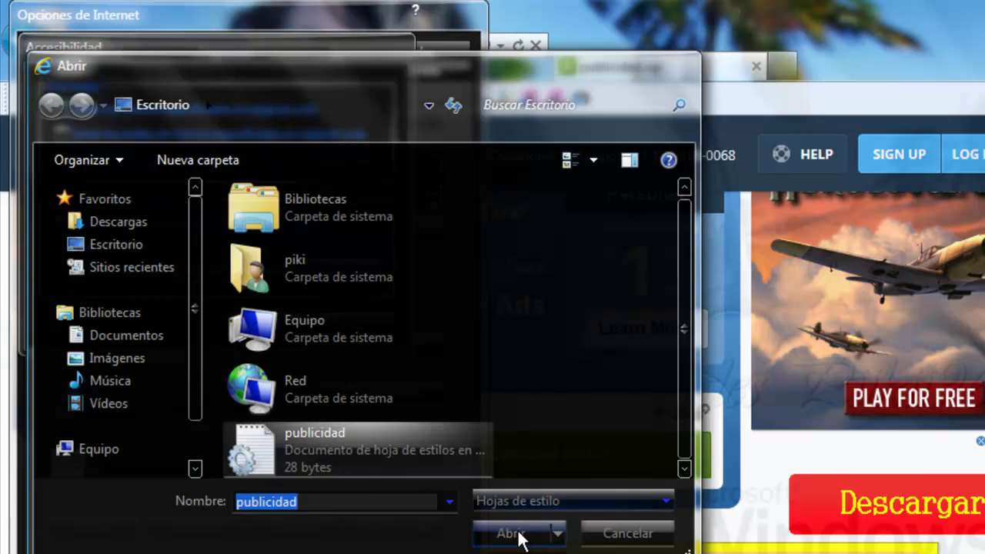
left_click(519, 536)
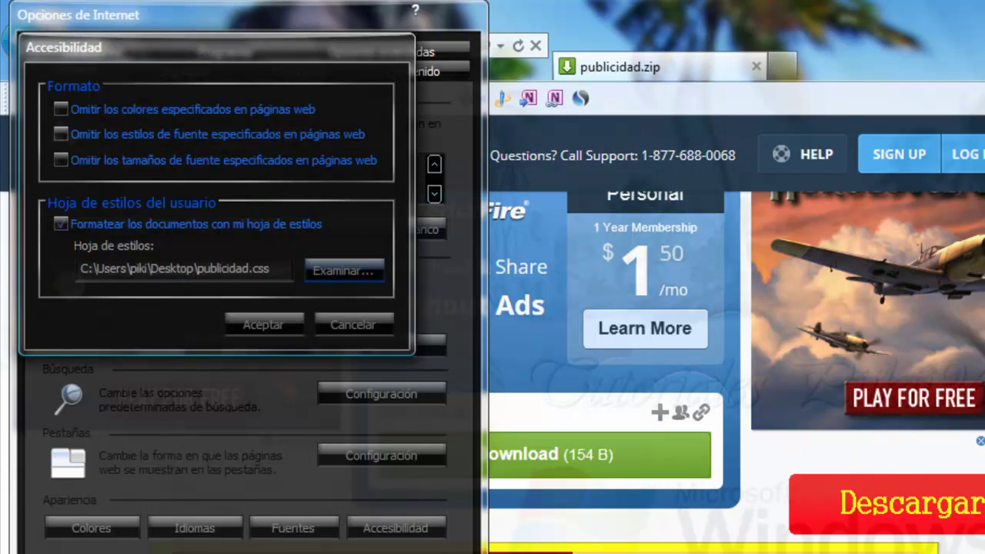
left_click(302, 326)
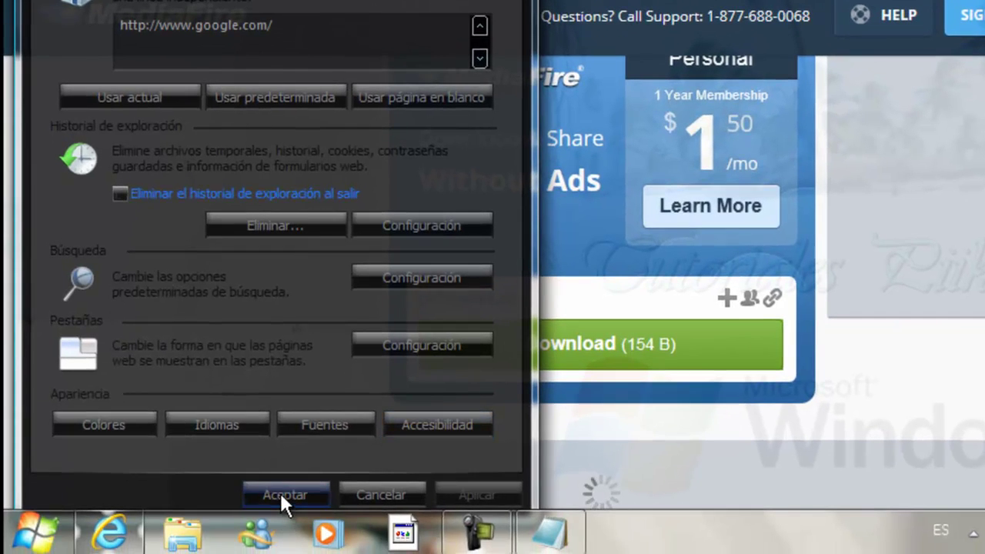
left_click(281, 492)
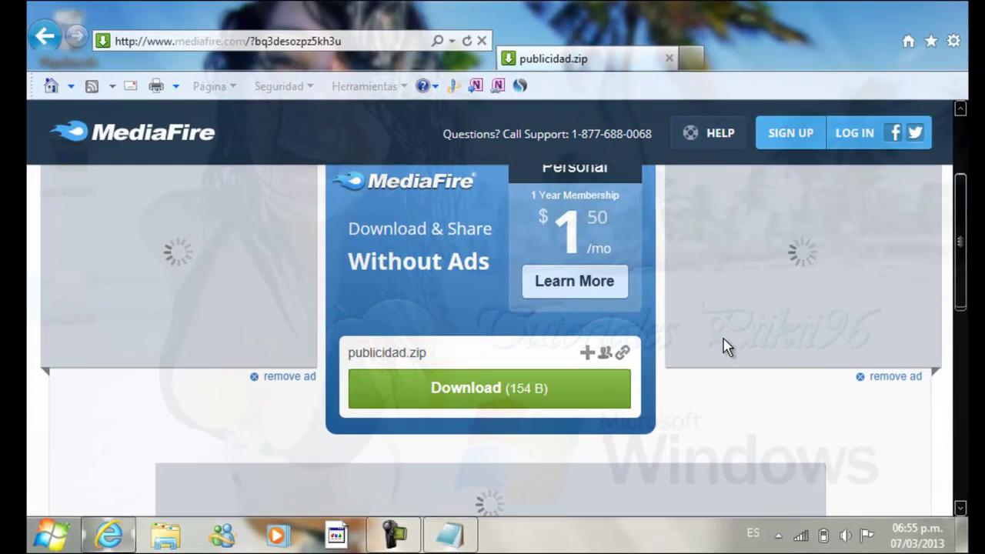
- Check the ad areas up to the top of the MediaFire page, and switch back to Notepad
left_click_drag(964, 262, 962, 192)
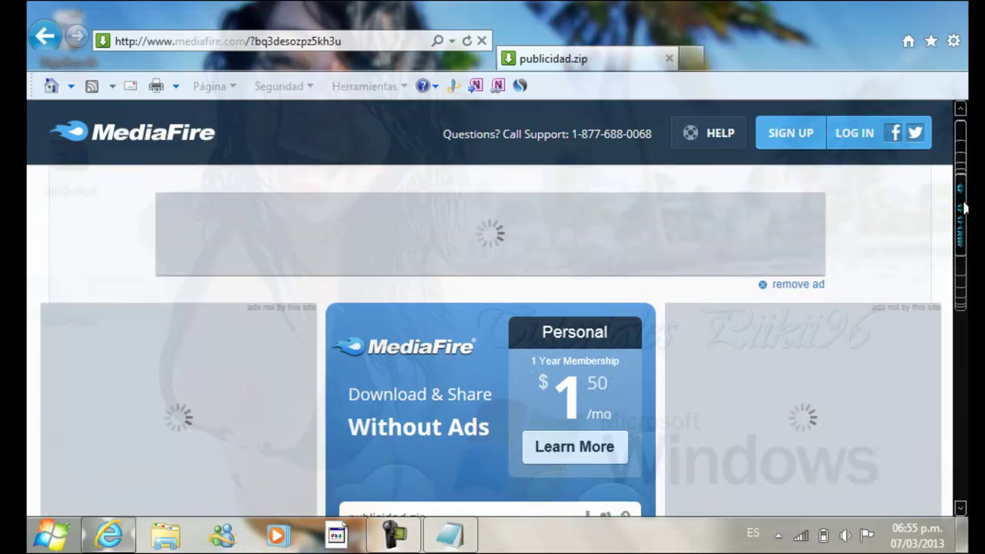
left_click(881, 9)
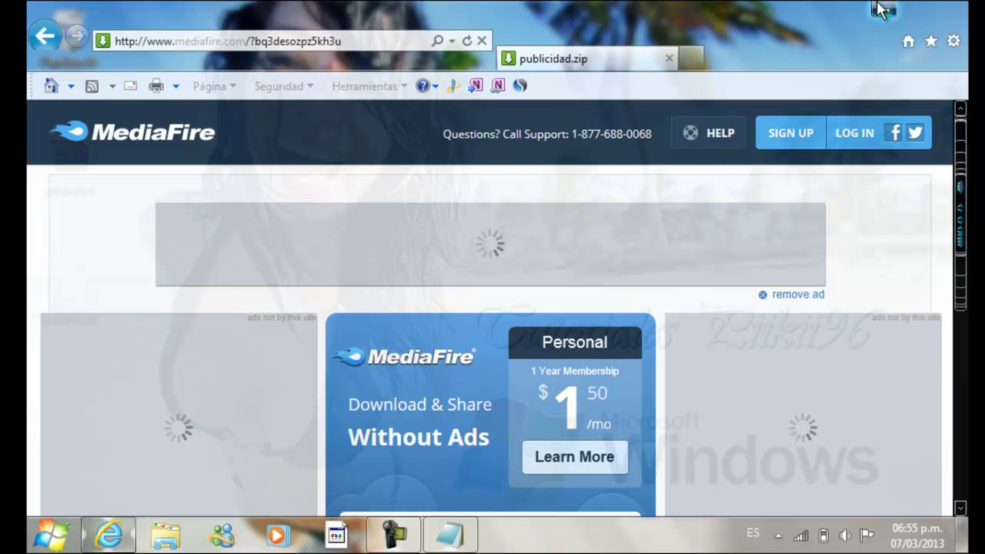
left_click(452, 536)
- Continue the note after "XD" with "y listo ya no tendran mas publicidad en internet"
type("y siguen mis pasos XD y listo ")
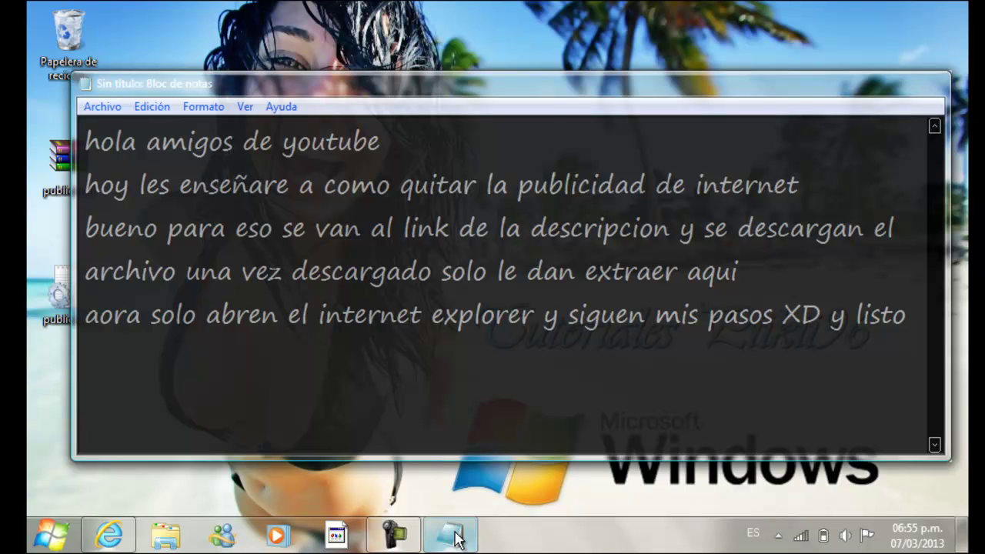
type("ya no")
type("tendran mas publicidad en ")
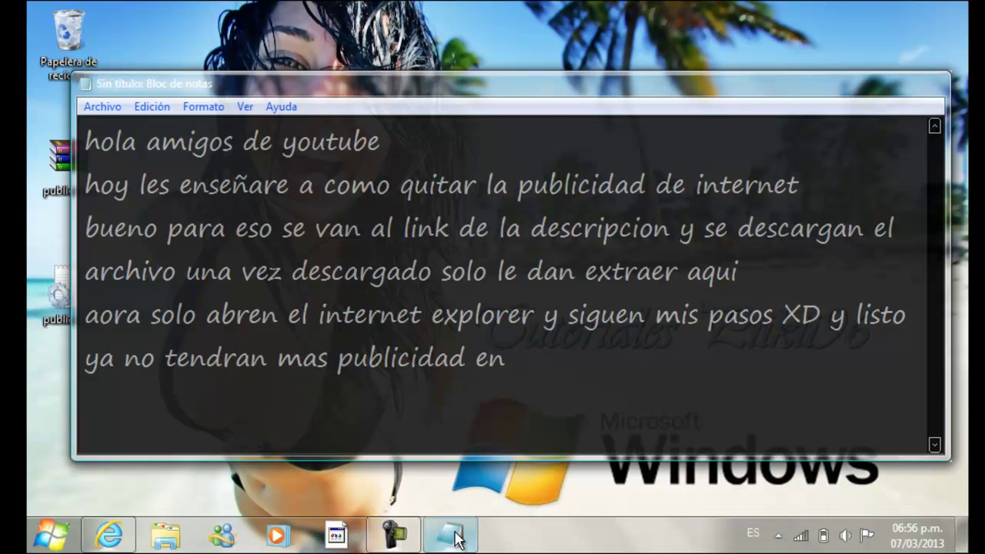
type("internet")
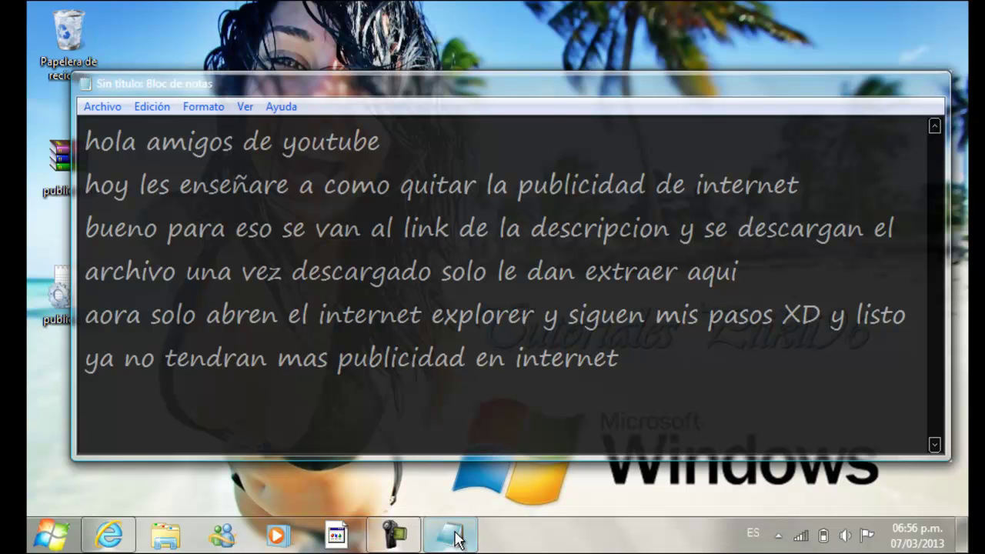
- Add a closing line to the note reading "espero que les aya servido"
key("Return")
type("espero ")
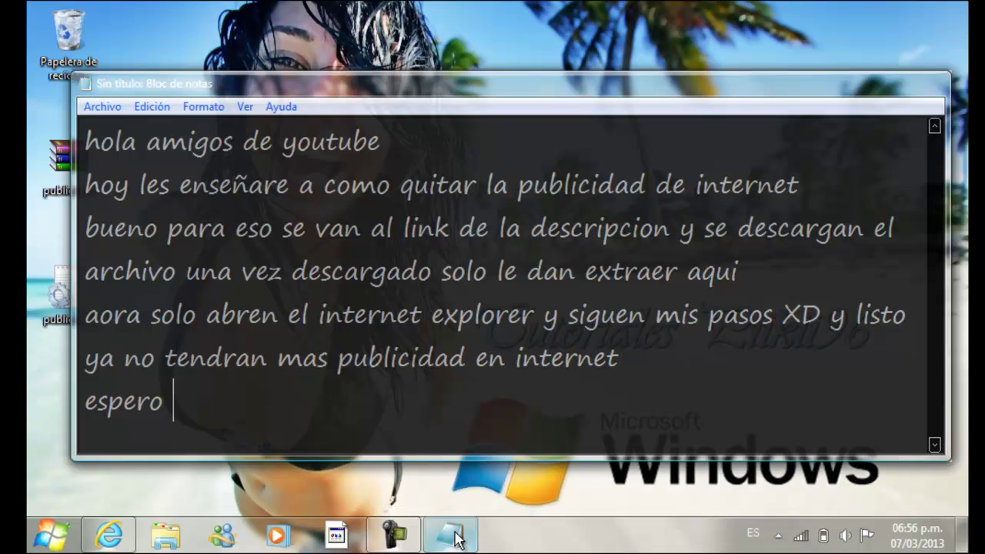
type("que ")
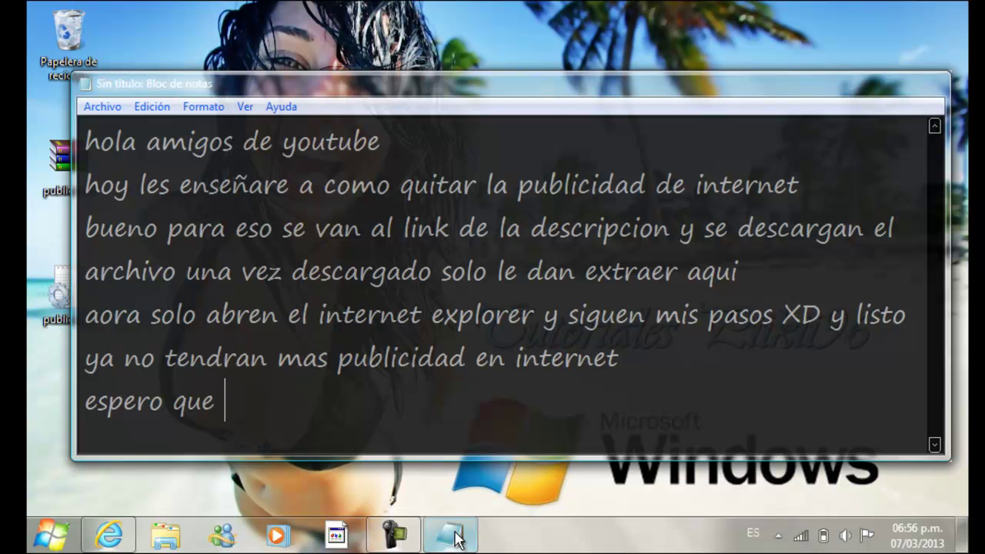
type("les ay")
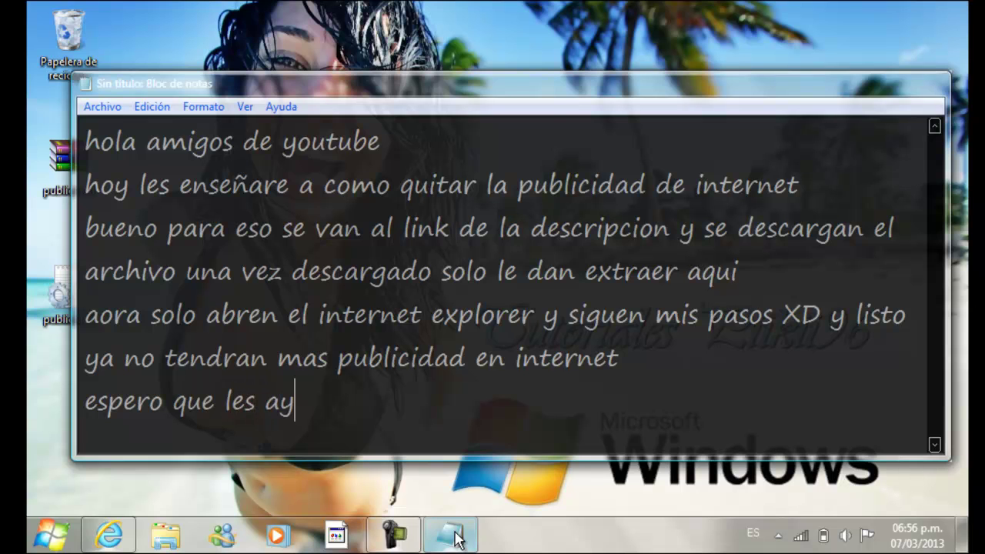
type("a servido")
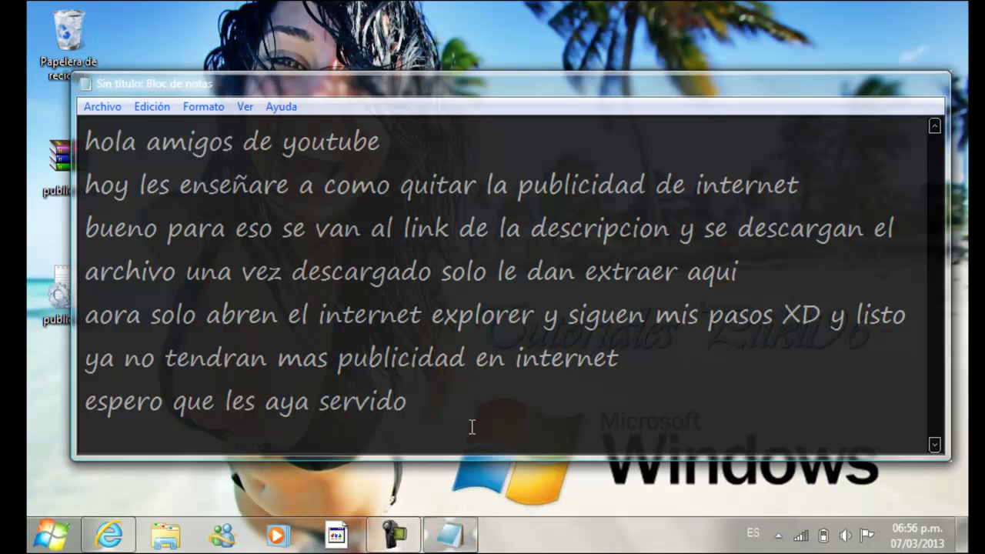
- Replace the whole note with the text "comenten y suscribance XD XD XD"
left_click_drag(472, 429, 72, 123)
key("Delete")
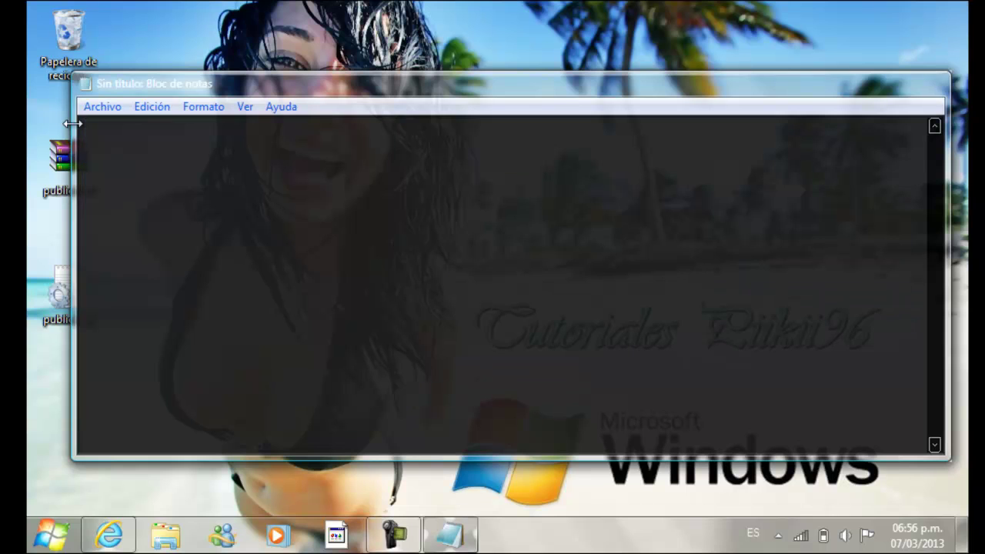
type("come")
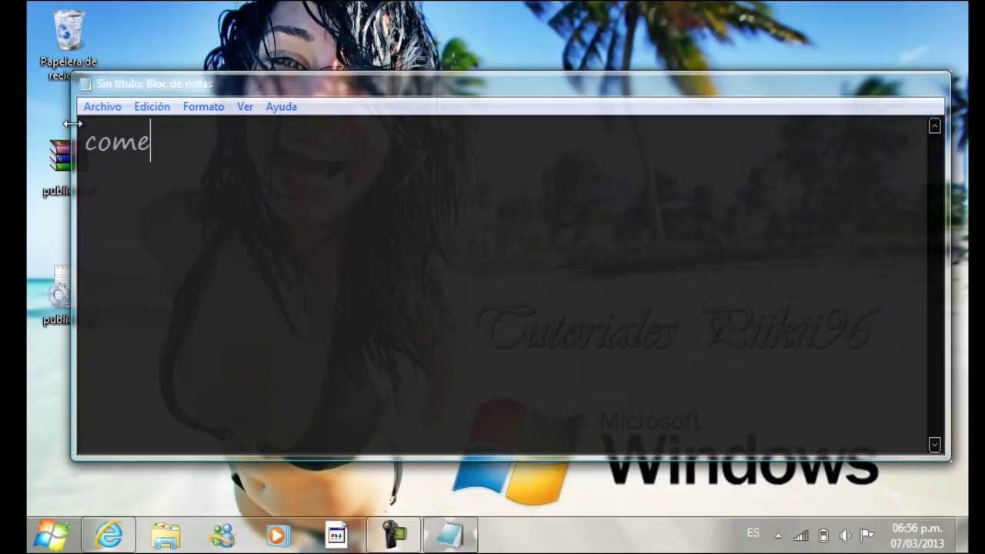
type("nten ")
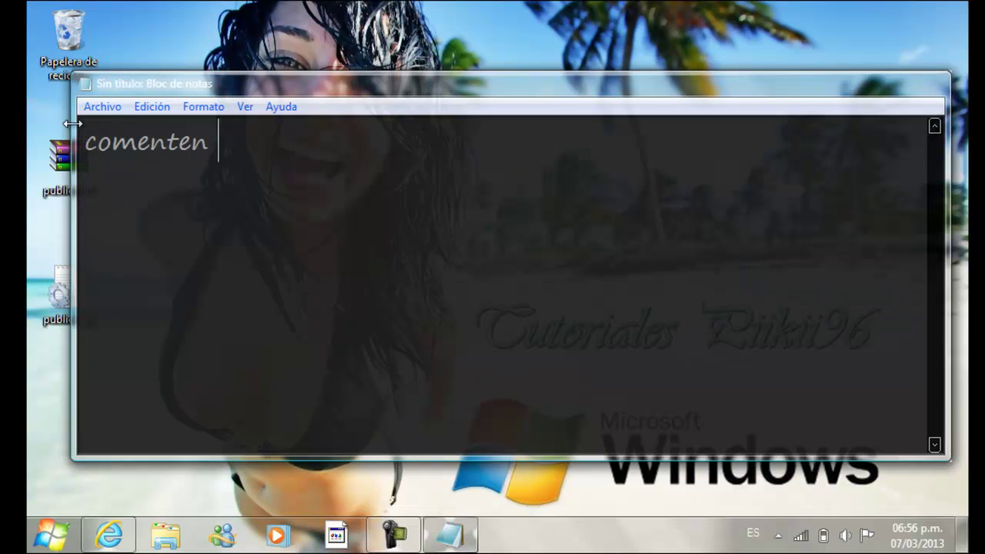
type("y sus")
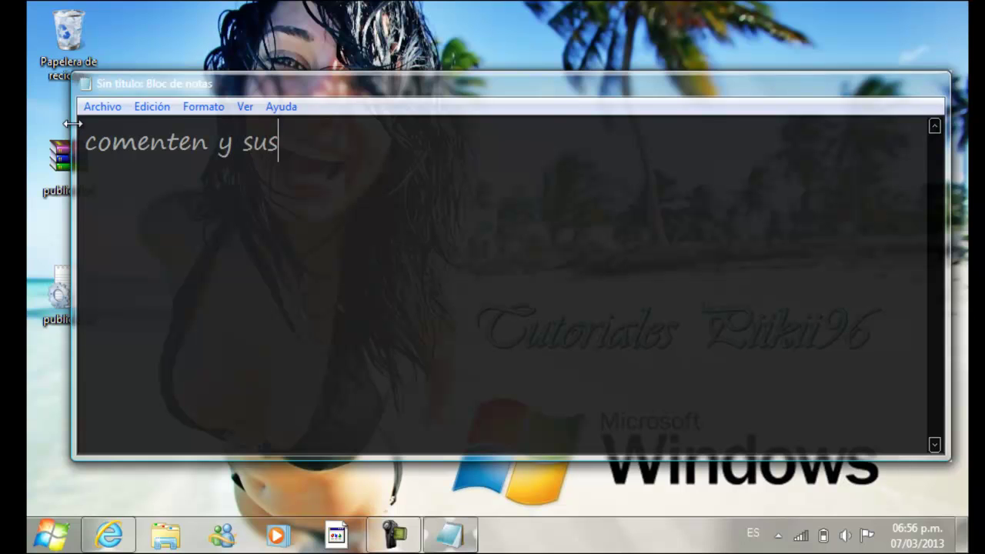
type("criba")
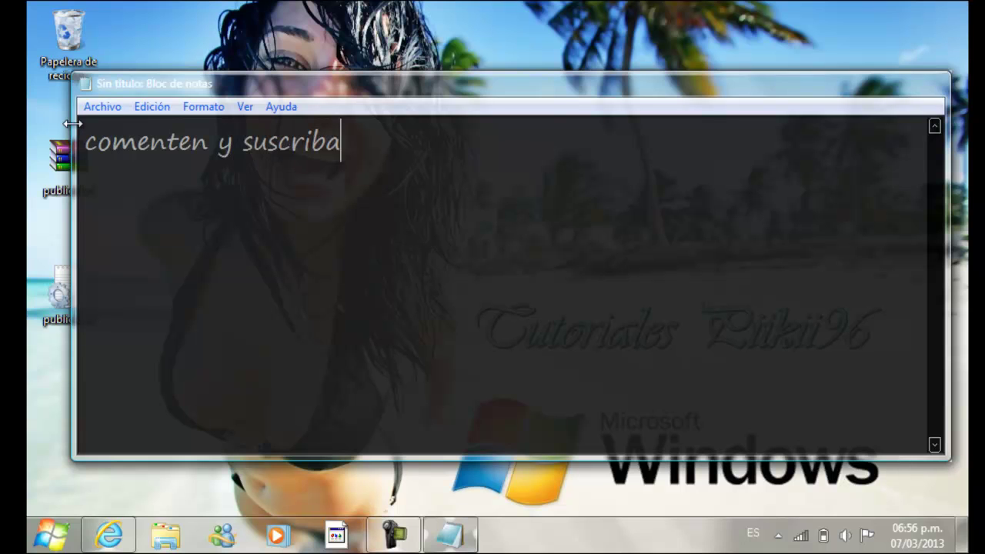
type("nce")
key("Caps_Lock")
type("XD XD XD")
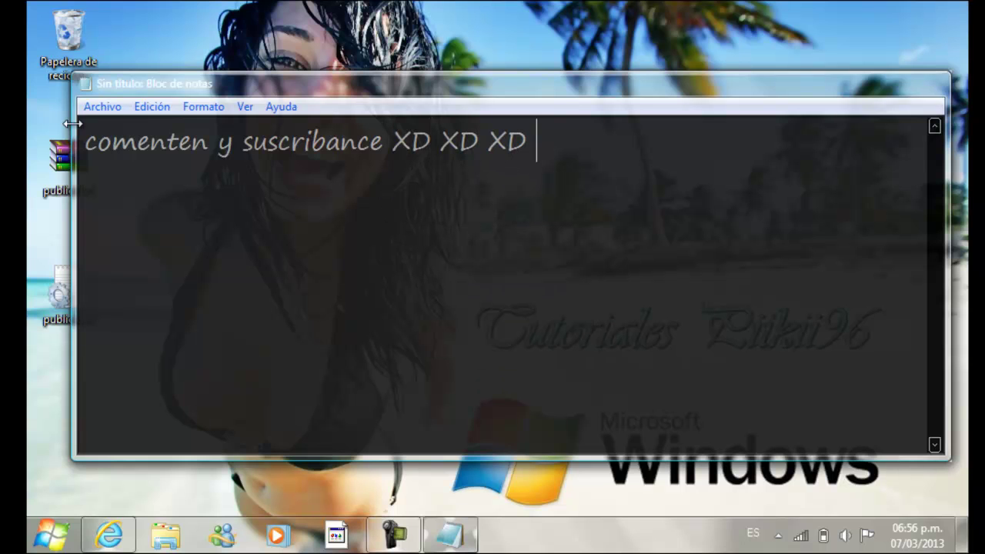
- Continue the line with "asta la proxima", answering the Windows performance prompt by keeping the current color scheme but asking again if performance drops
type(" AS")
key("BackSpace")
key("BackSpace")
key("Caps_Lock")
type("asta ")
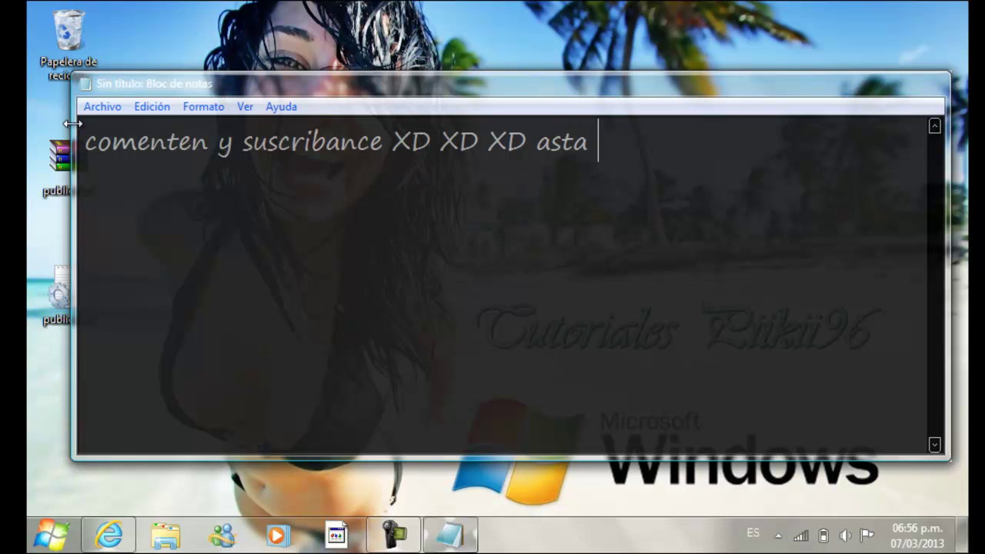
type("la p")
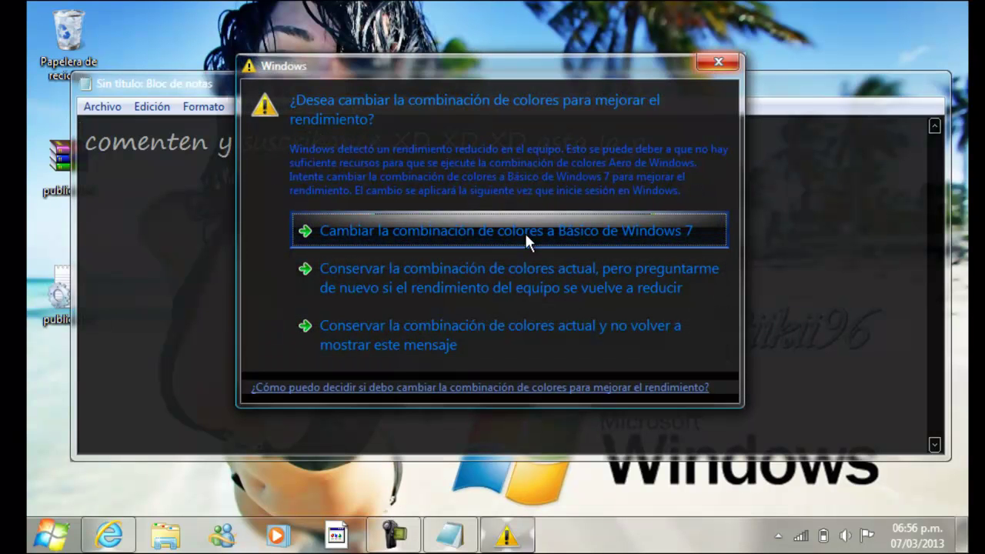
left_click(500, 287)
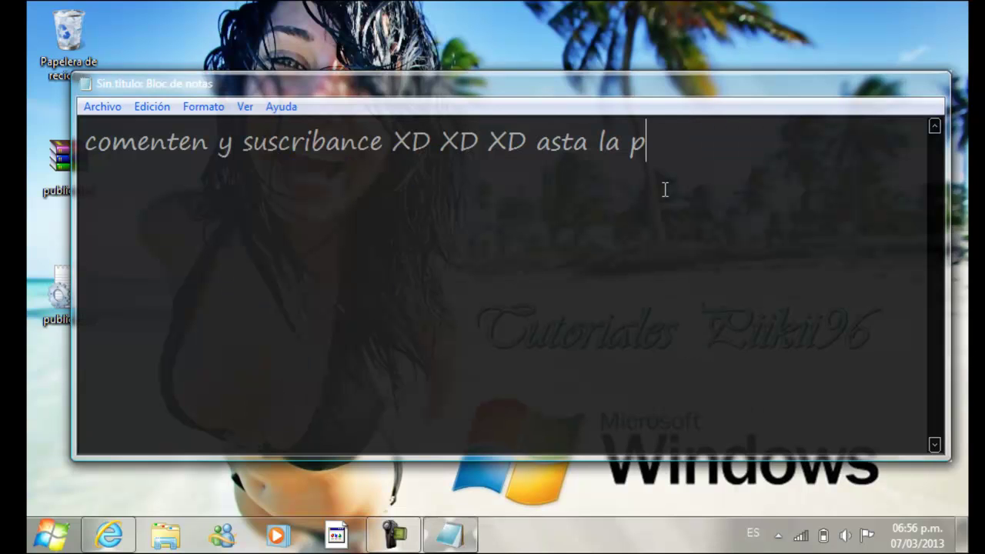
type("roxima")
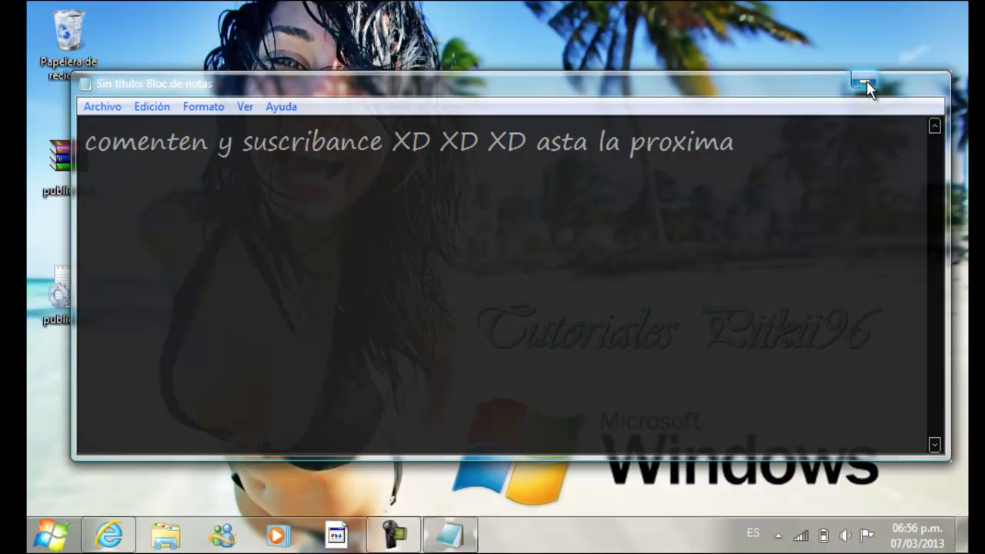
- Minimize the Notepad window and hide the desktop icons
left_click(861, 84)
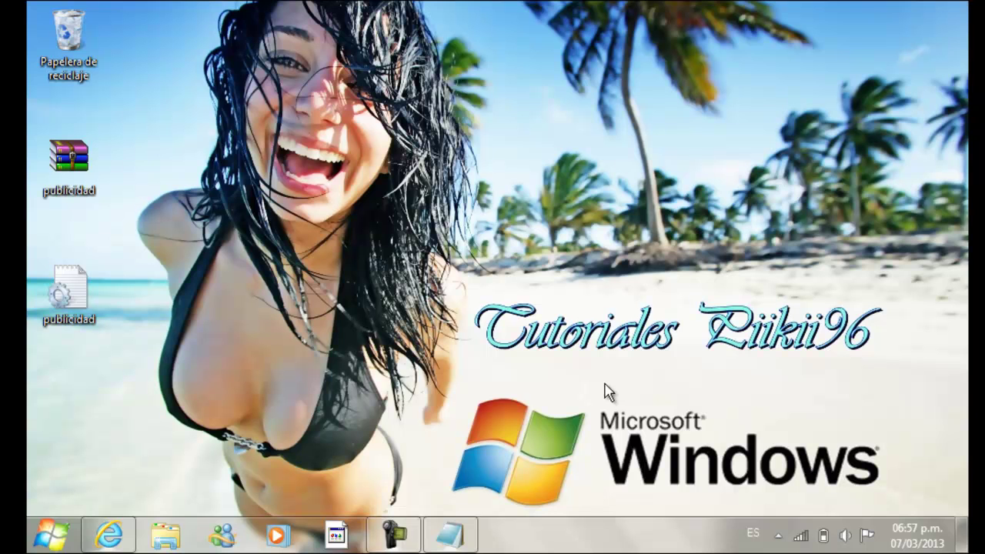
right_click(640, 222)
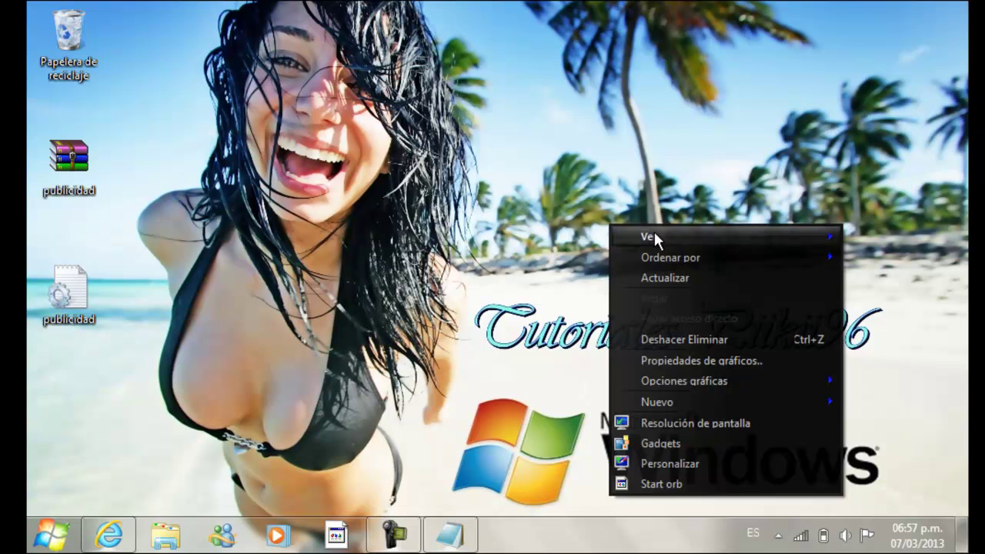
mouse_move(649, 237)
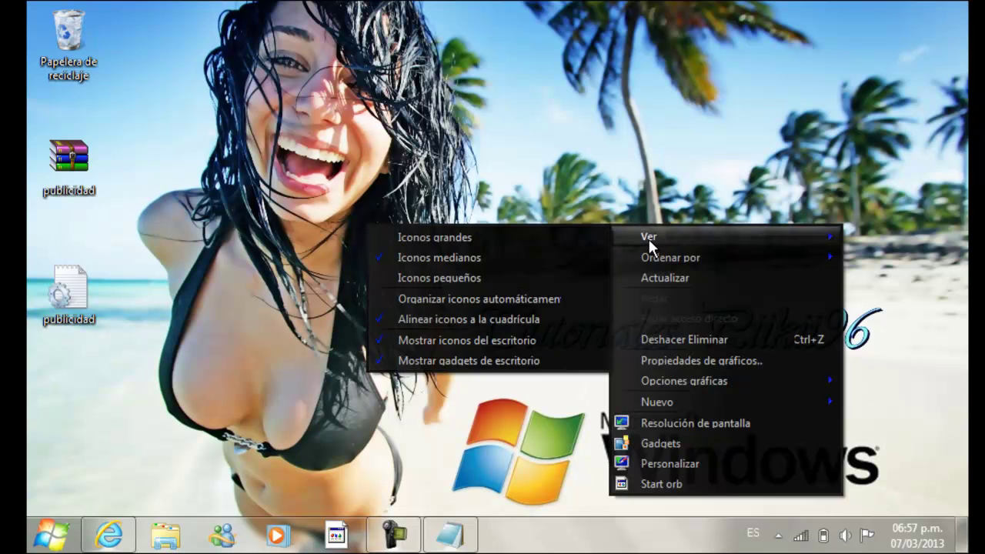
left_click(543, 338)
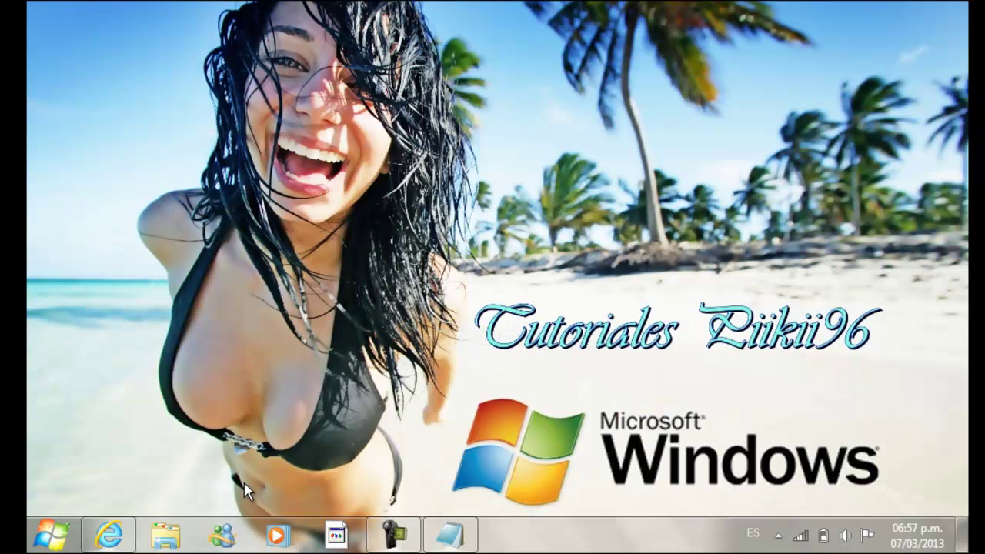